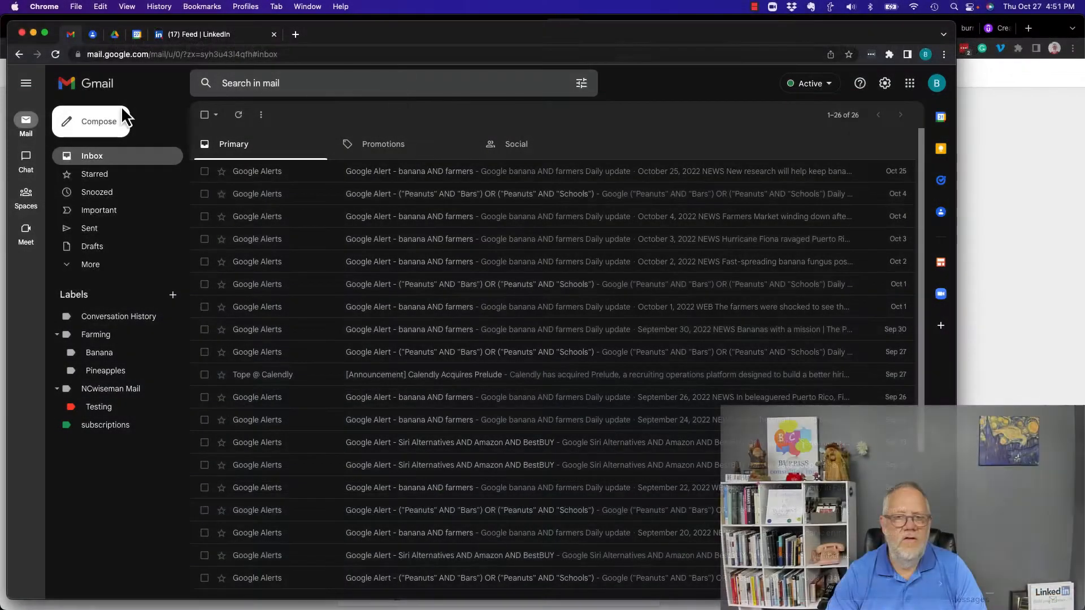
# Step: Check the current signature in a new message, then discard the message
pyautogui.click(113, 135)
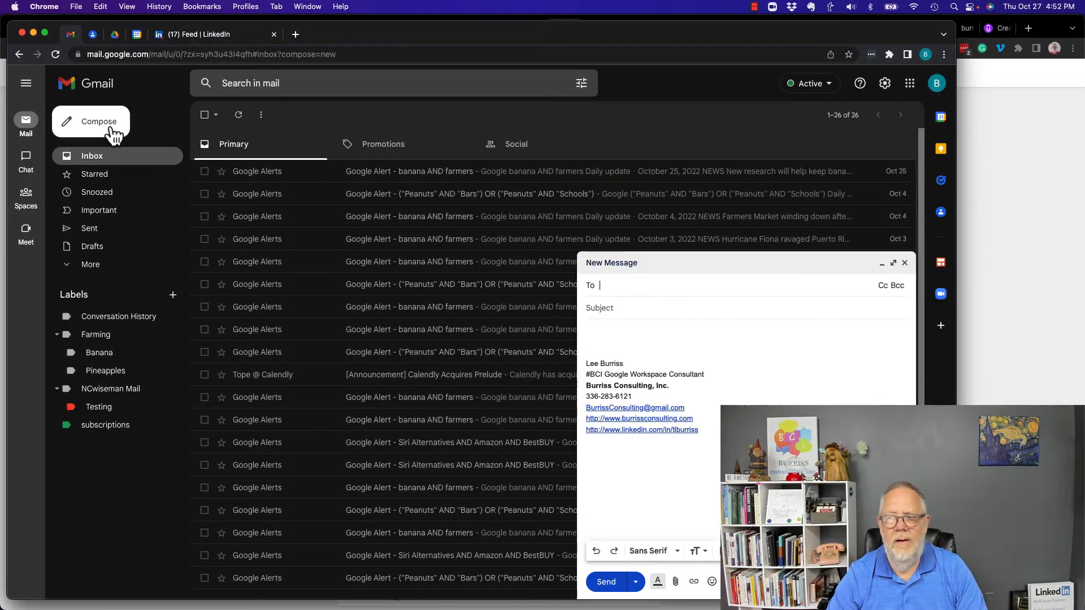
pyautogui.moveTo(588, 351)
pyautogui.mouseDown()
pyautogui.moveTo(716, 420)
pyautogui.moveTo(703, 432)
pyautogui.mouseUp()
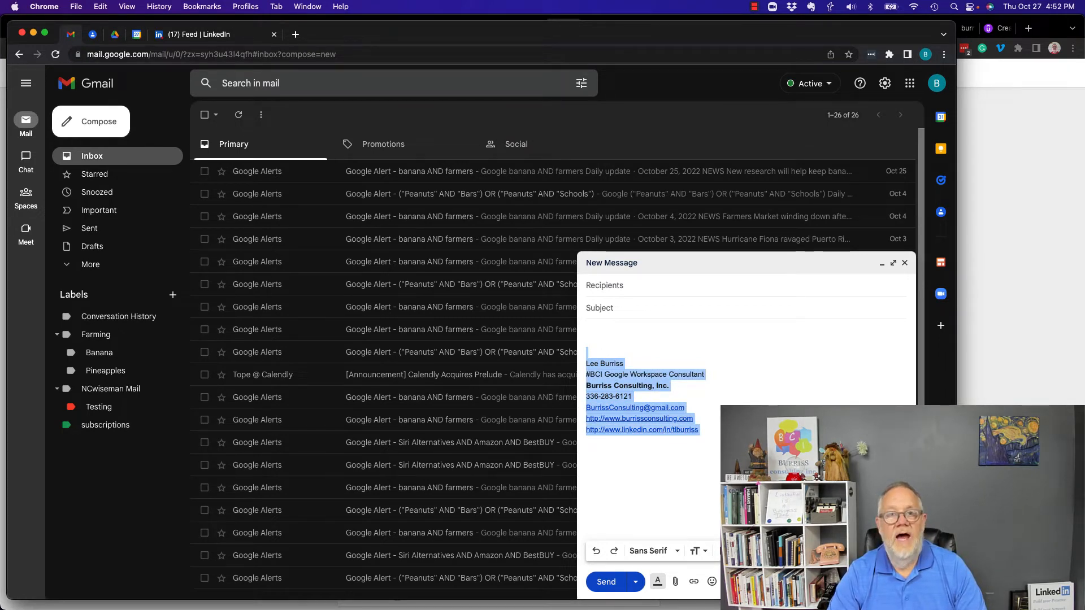
pyautogui.click(904, 263)
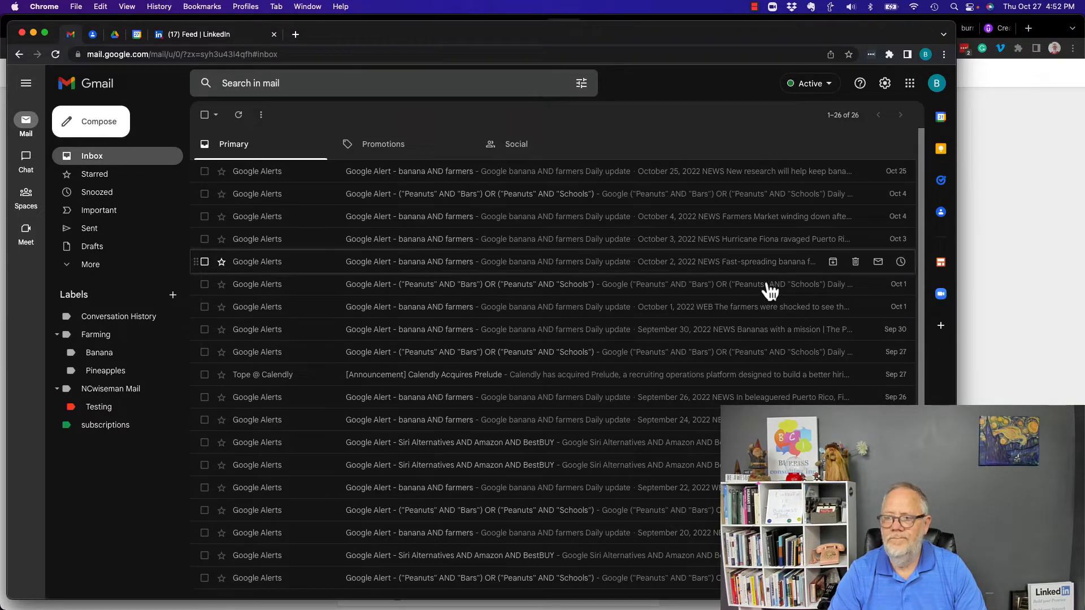
# Step: Open the full settings, go to the Signature section and select the testing signature
pyautogui.click(883, 85)
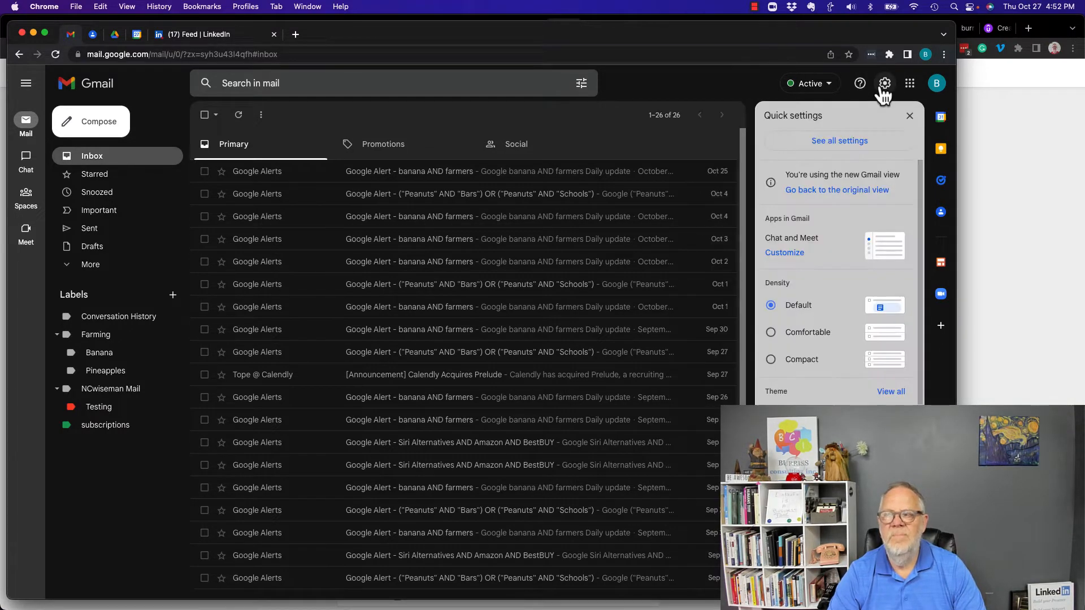
pyautogui.click(840, 143)
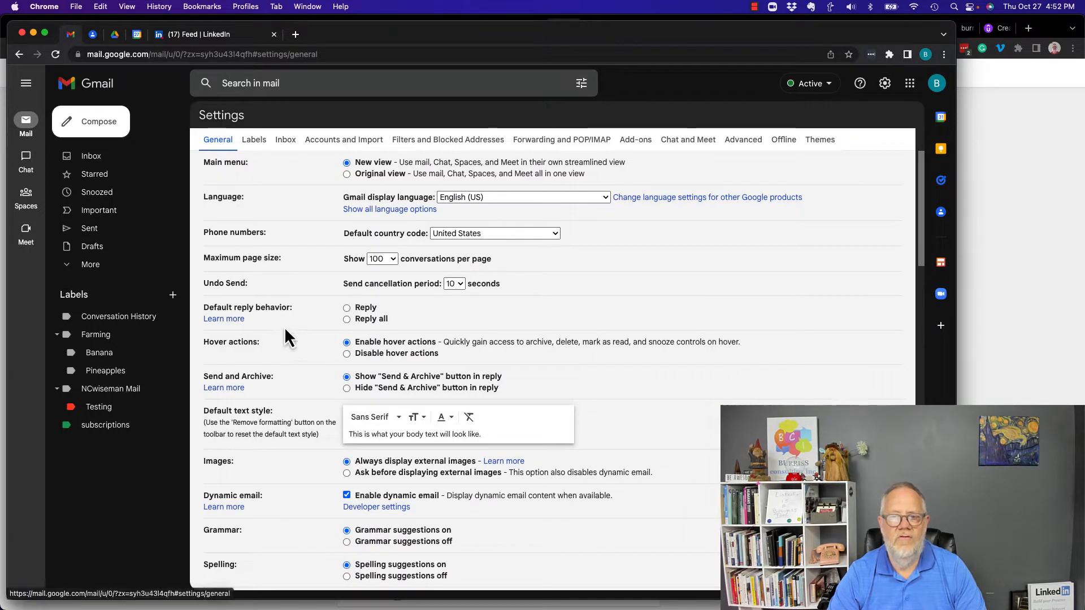
pyautogui.scroll(-6, 284, 326)
pyautogui.scroll(-15, 284, 330)
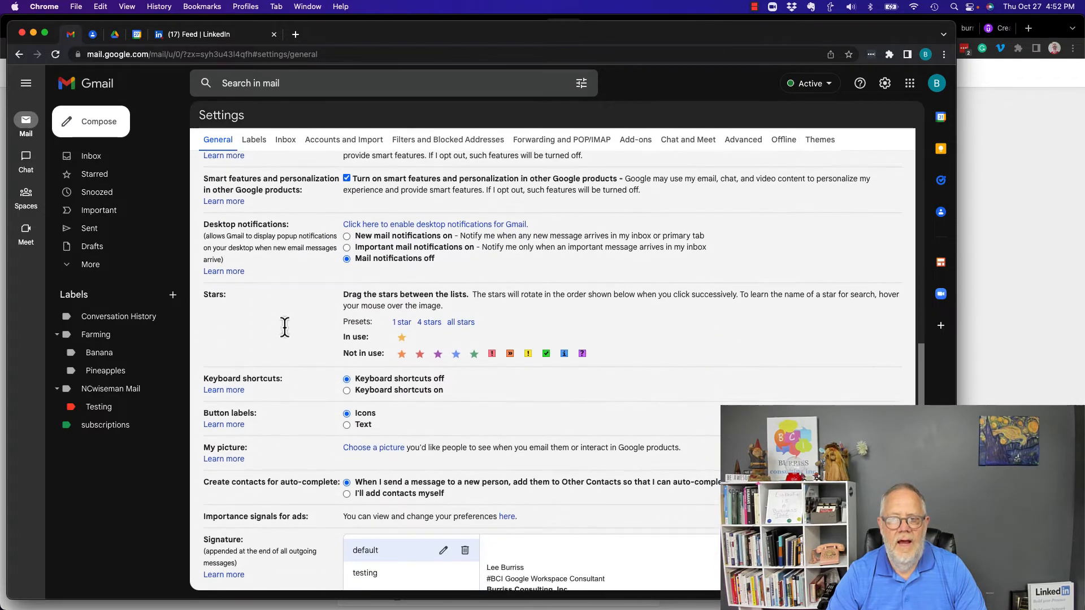
pyautogui.doubleClick(212, 298)
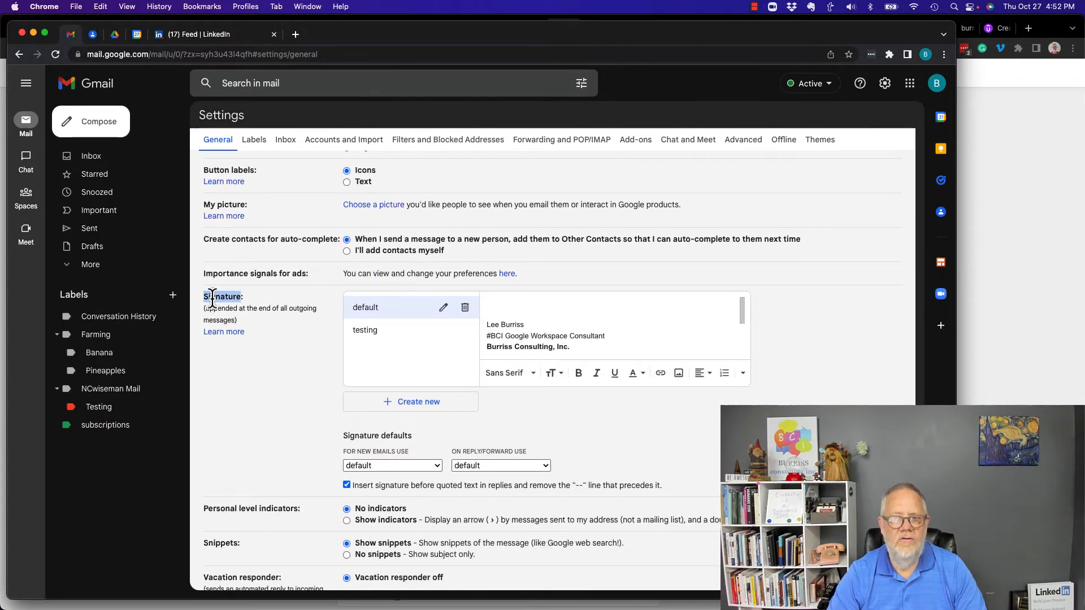
pyautogui.click(413, 339)
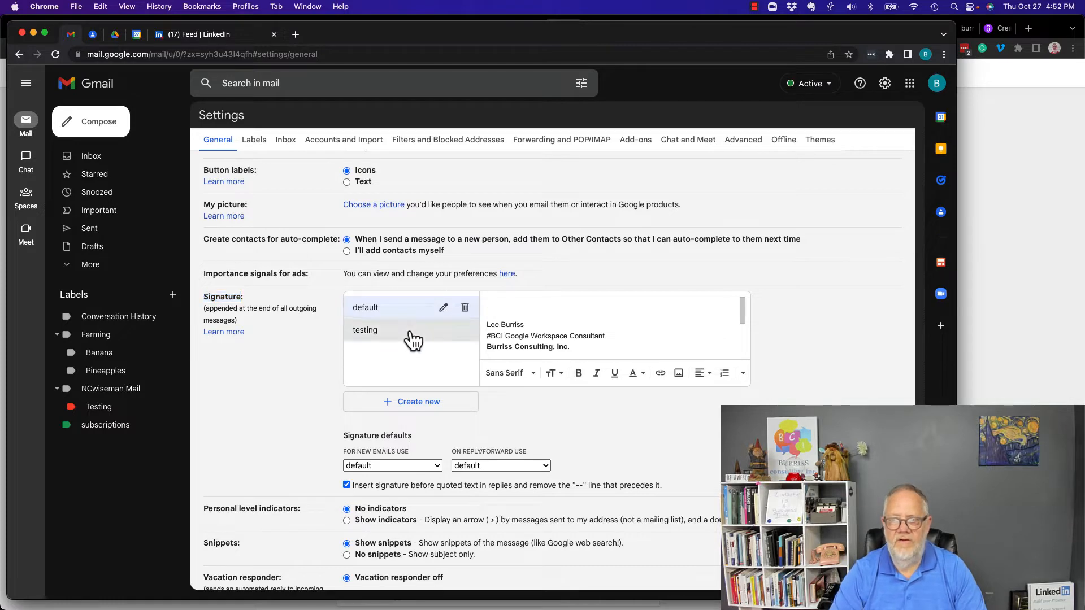
# Step: Delete the old testing signature and create a new one named 'Testing'
pyautogui.click(464, 330)
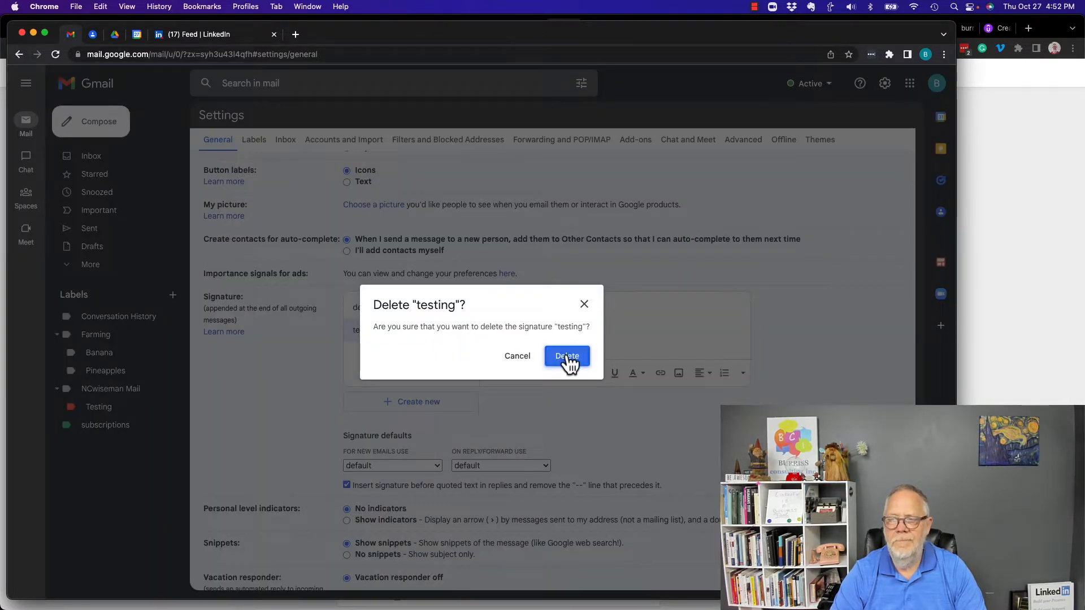
pyautogui.click(568, 357)
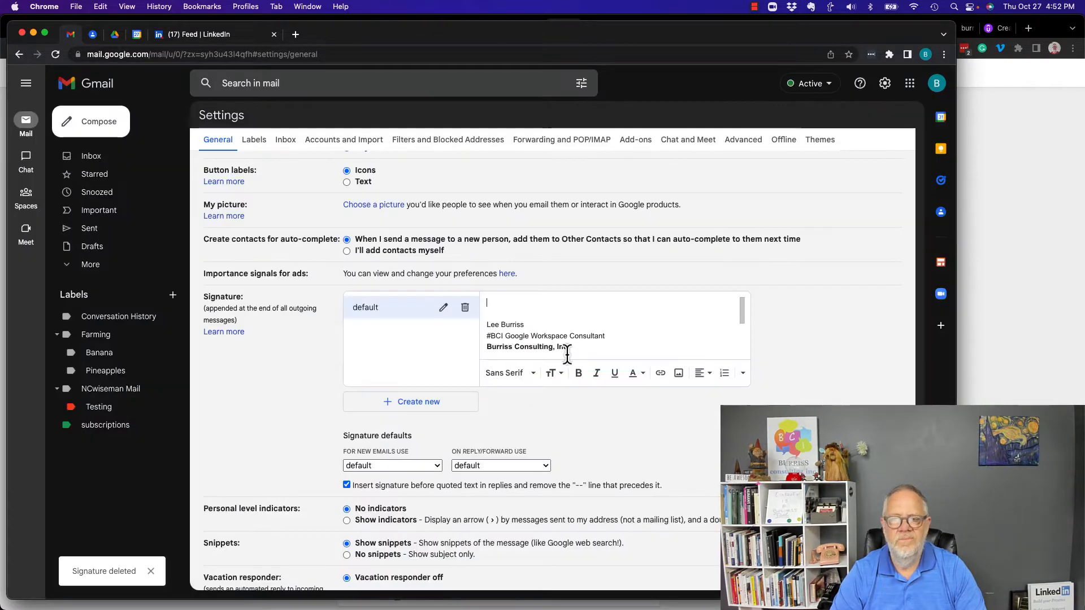
pyautogui.click(401, 402)
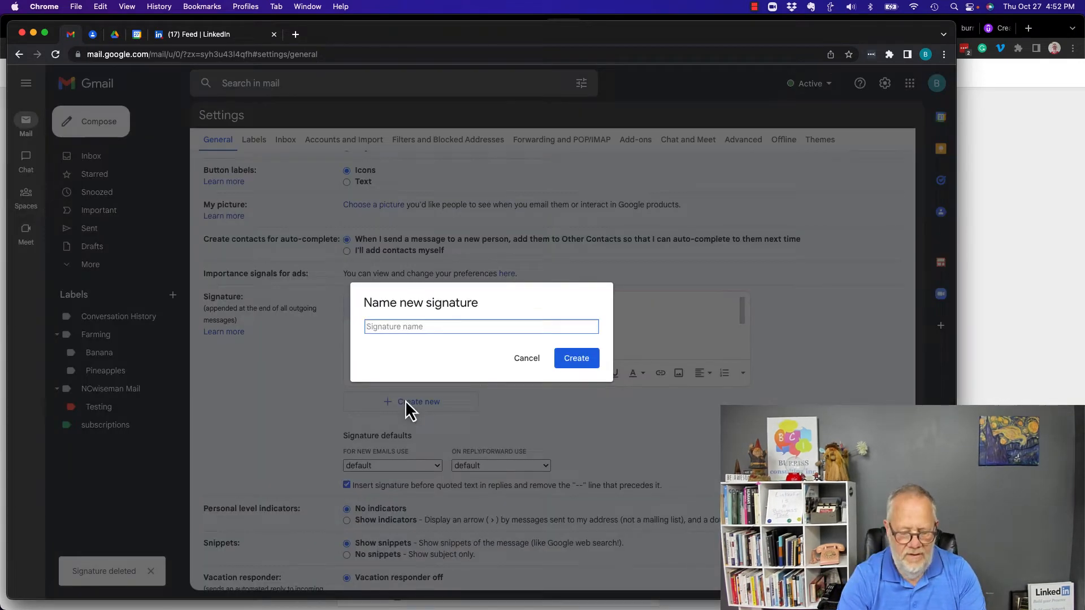
pyautogui.write('Testing')
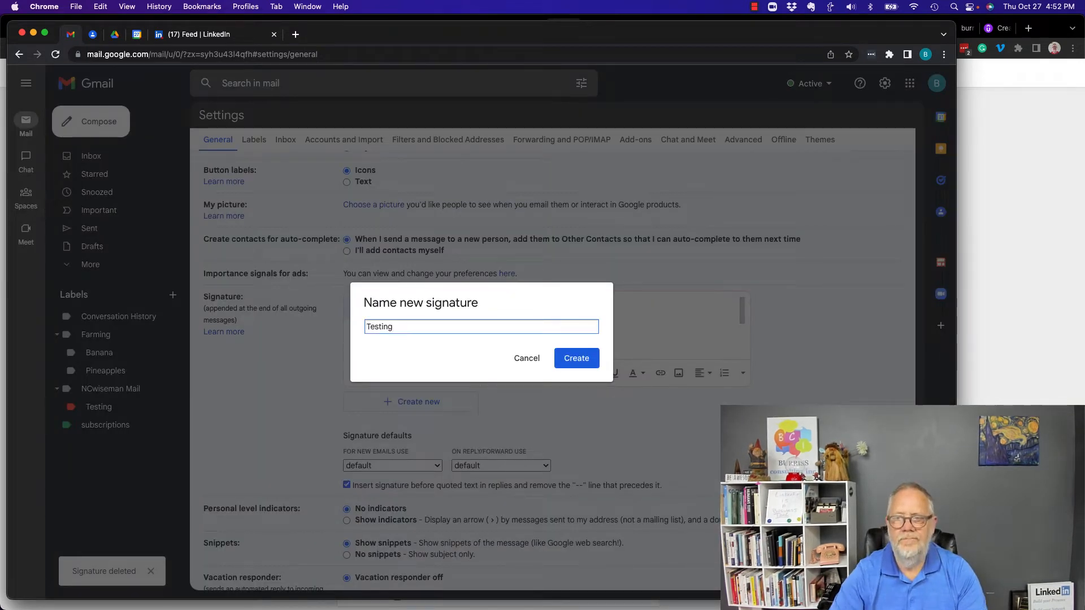
pyautogui.click(577, 365)
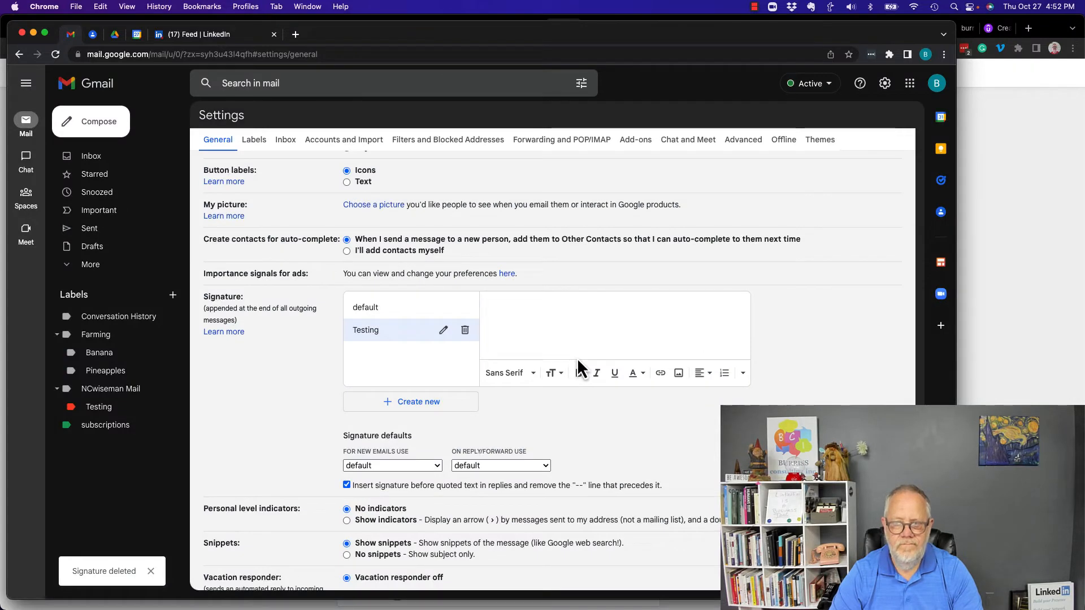
# Step: Set the signature font to Georgia and look through the size, colour and formatting menus
pyautogui.click(519, 375)
pyautogui.click(524, 302)
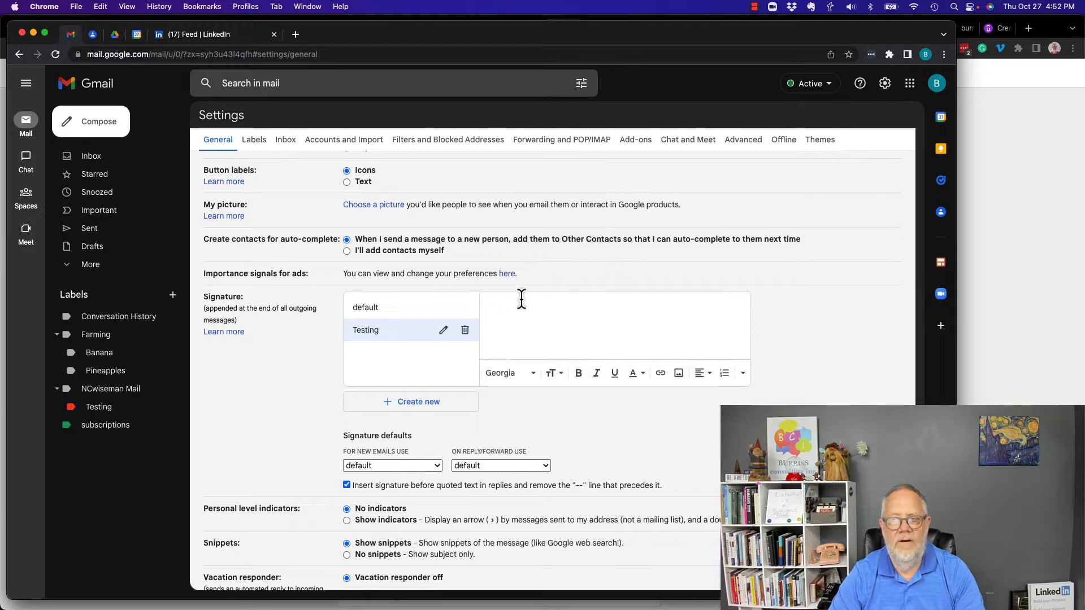
pyautogui.click(550, 374)
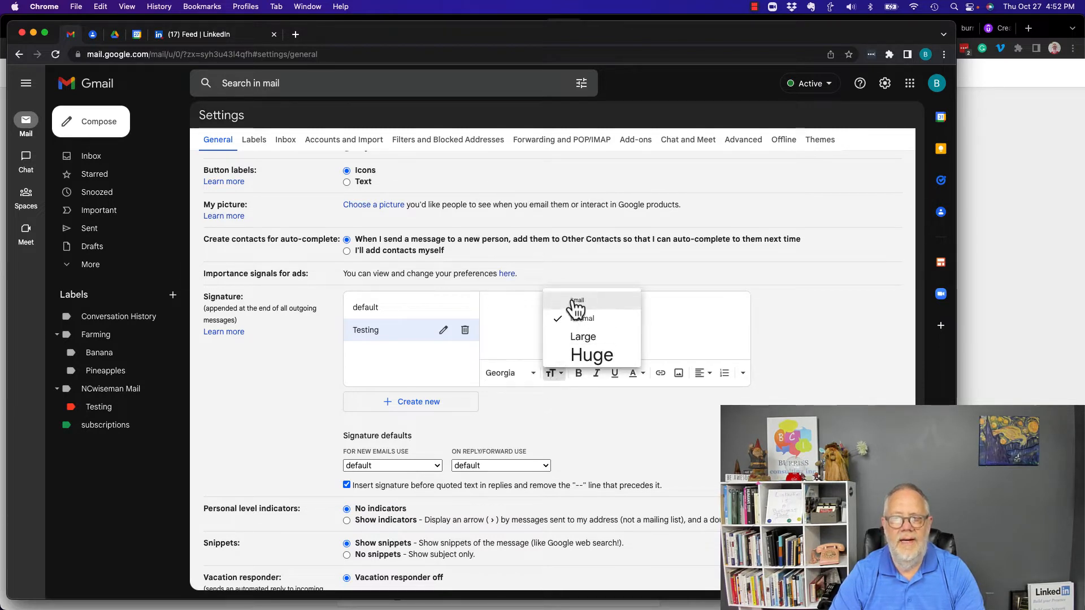
pyautogui.click(552, 375)
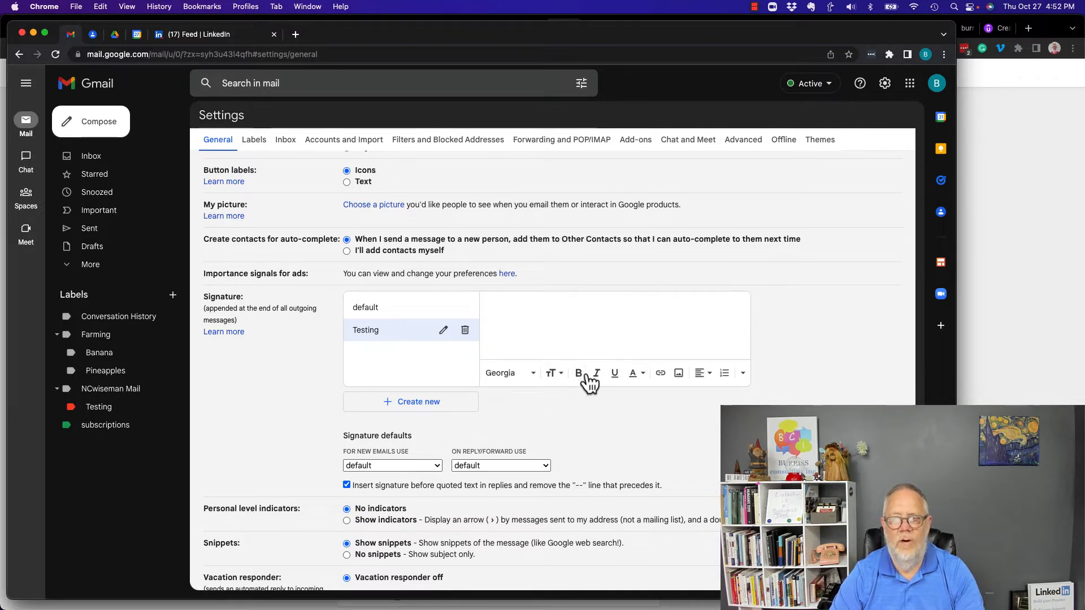
pyautogui.click(644, 378)
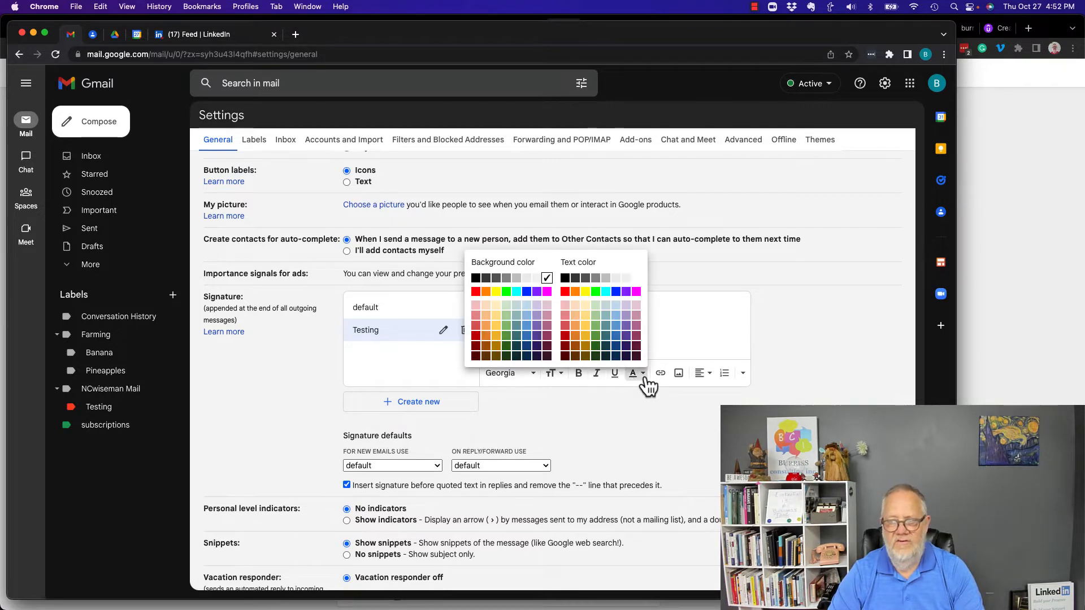
pyautogui.click(666, 323)
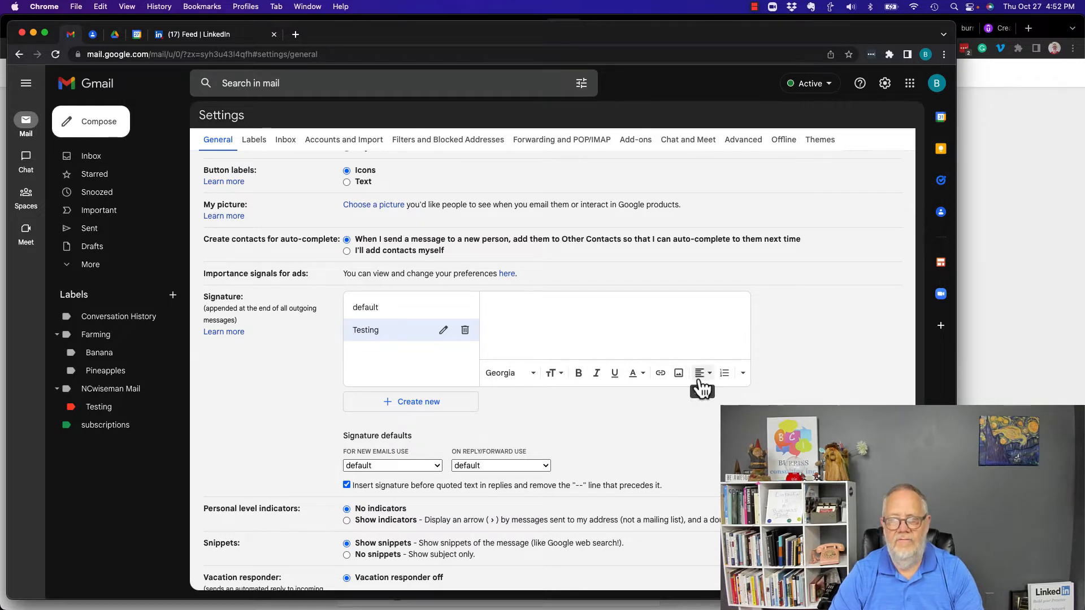
pyautogui.click(743, 373)
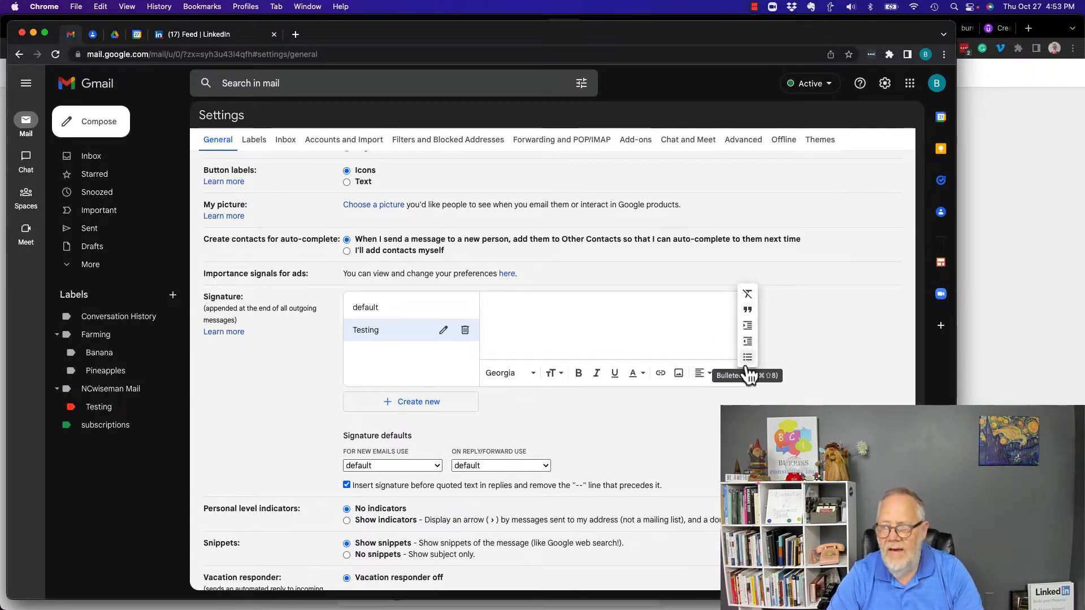
pyautogui.click(604, 319)
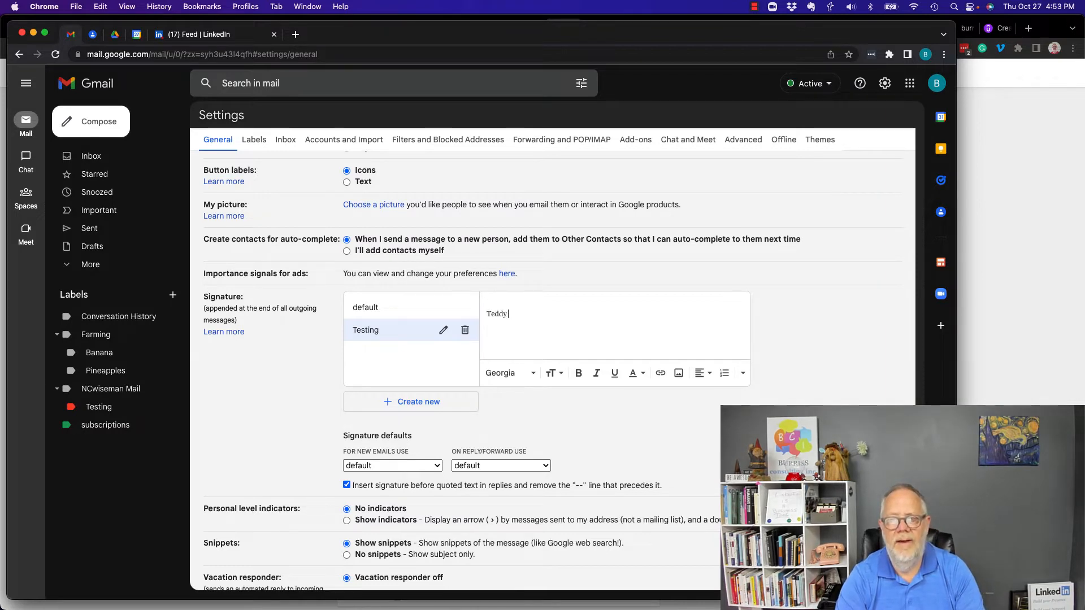
# Step: Type the full name and, on the next line, the e-mail address, then make the address a link
pyautogui.write('Teddy Burriss')
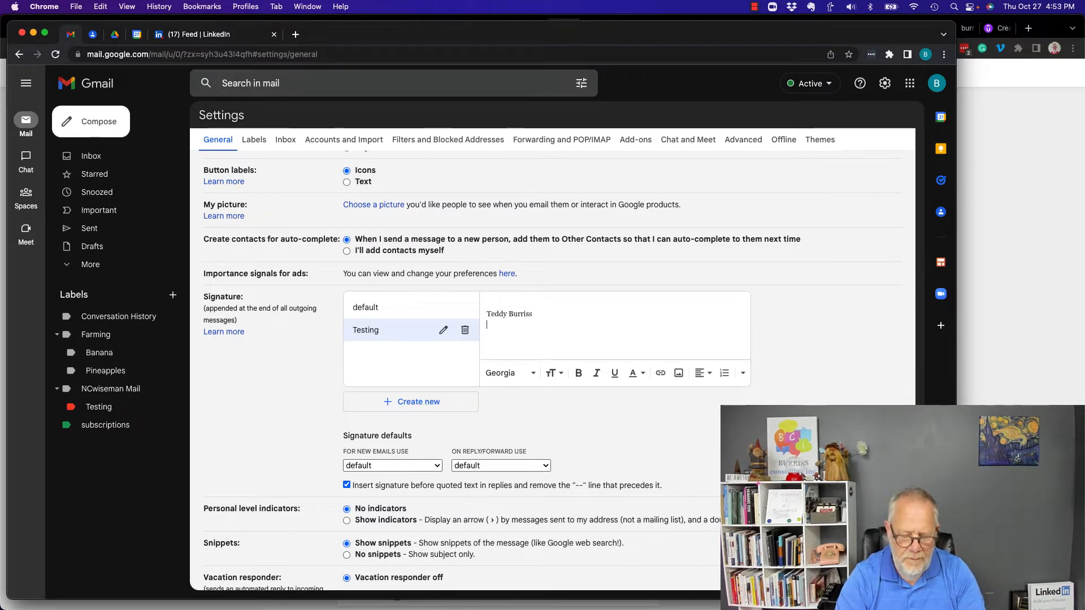
pyautogui.press('Return')
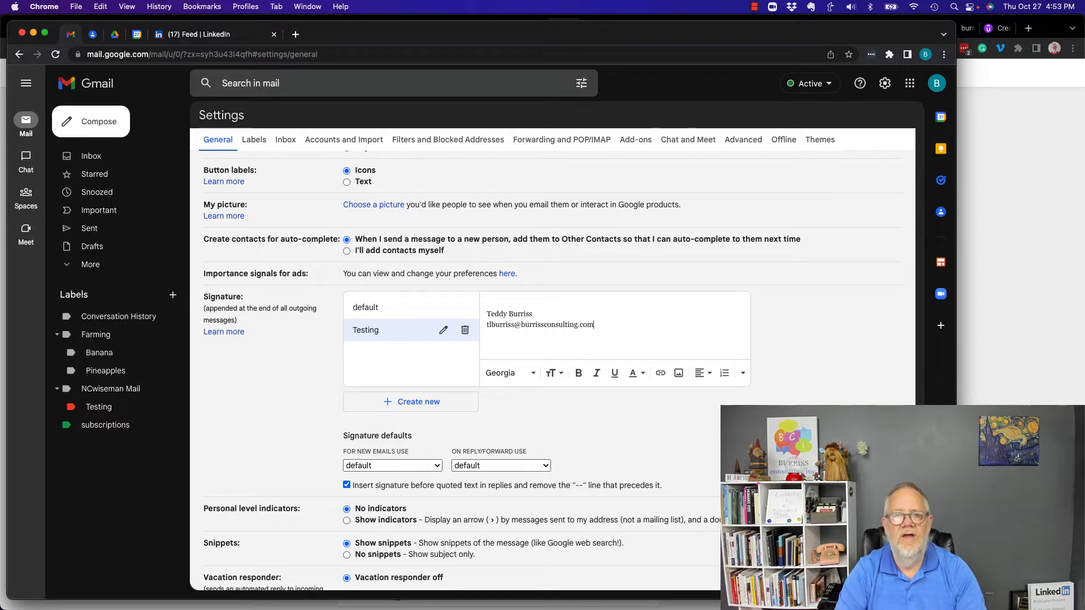
pyautogui.moveTo(580, 325); pyautogui.dragTo(514, 325)
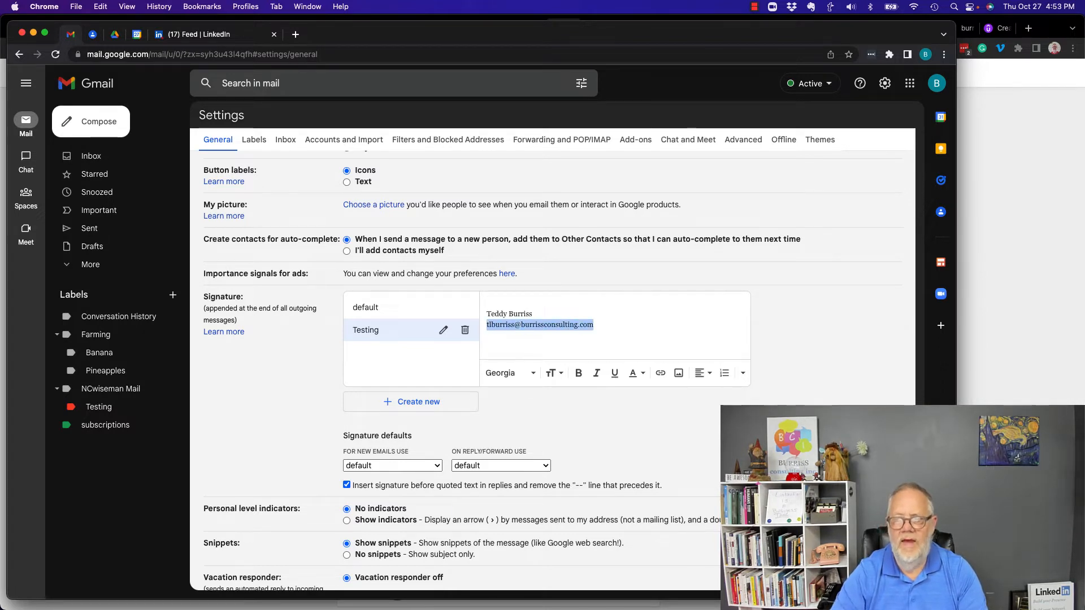
pyautogui.click(659, 374)
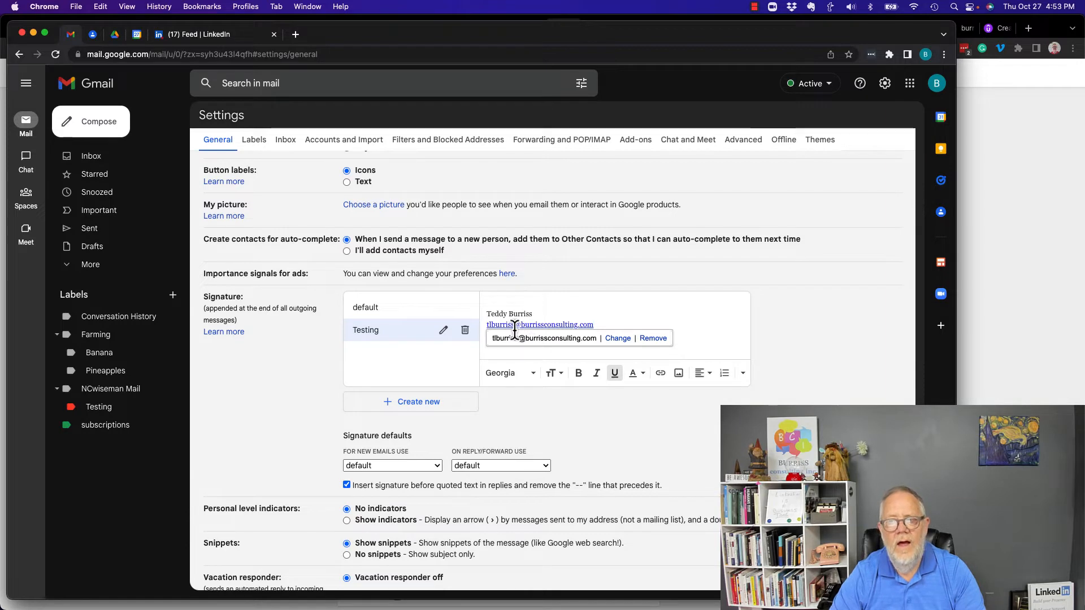
pyautogui.click(613, 323)
# Step: Add a burrissconsulting.com line below the e-mail and turn it into a link
pyautogui.press('Return')
pyautogui.write('bur')
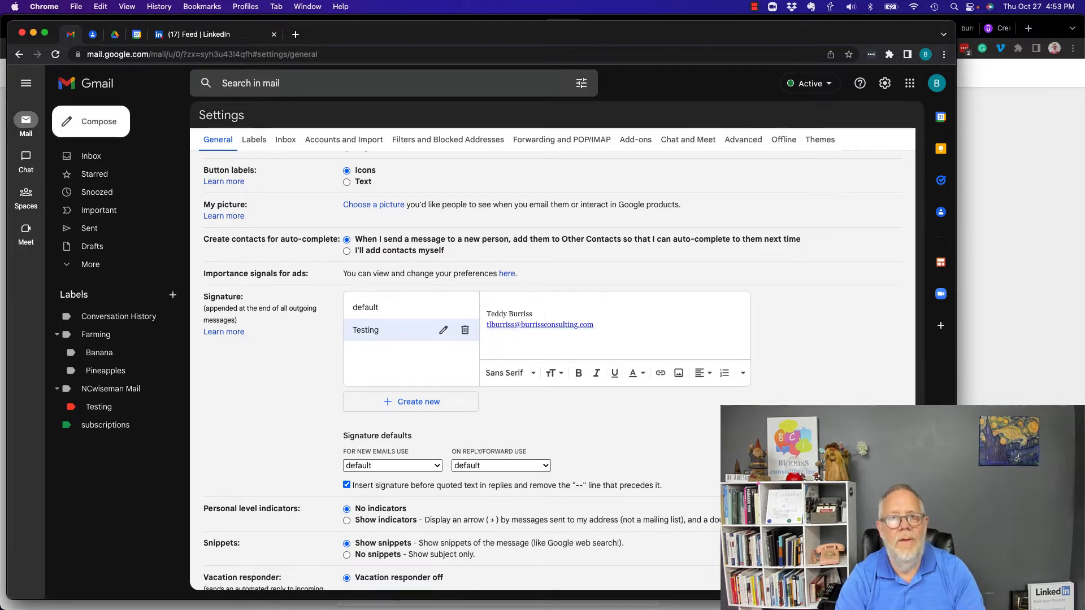
pyautogui.write('risscon')
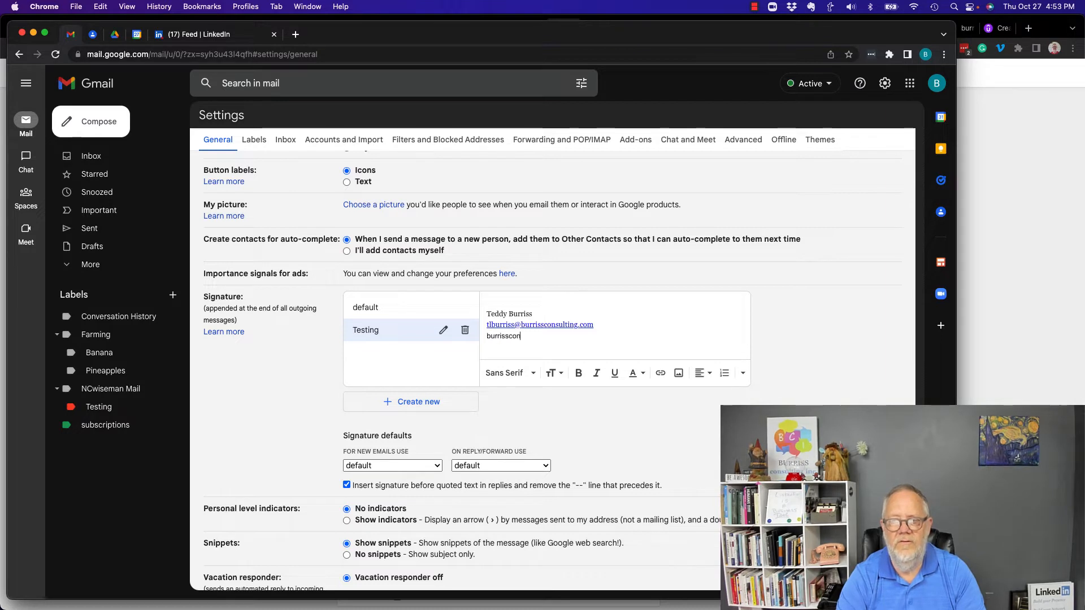
pyautogui.write('sulting.com')
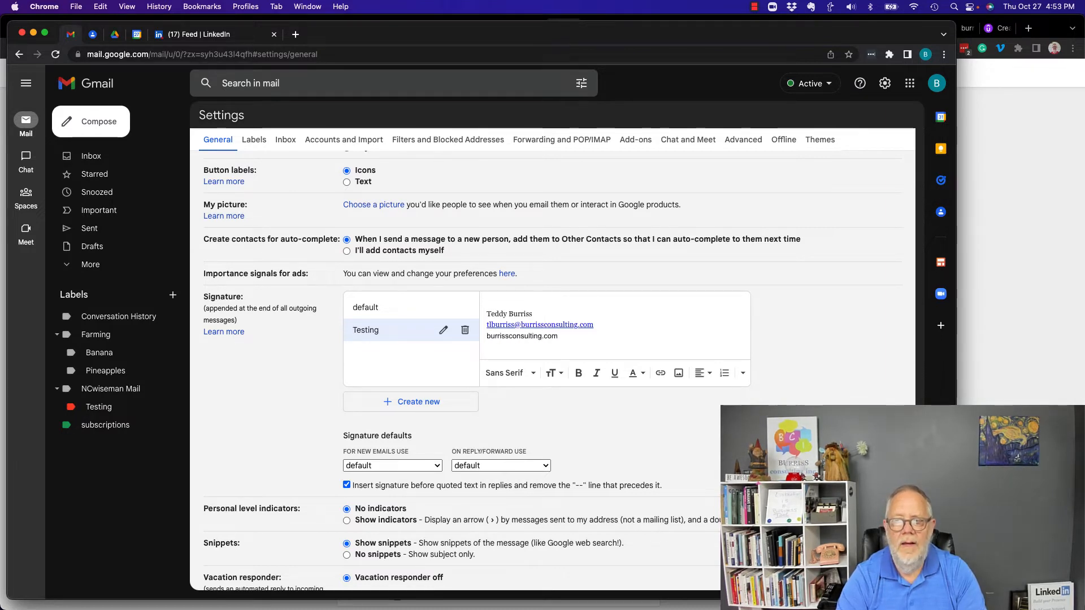
pyautogui.hotkey('shift', 'End')
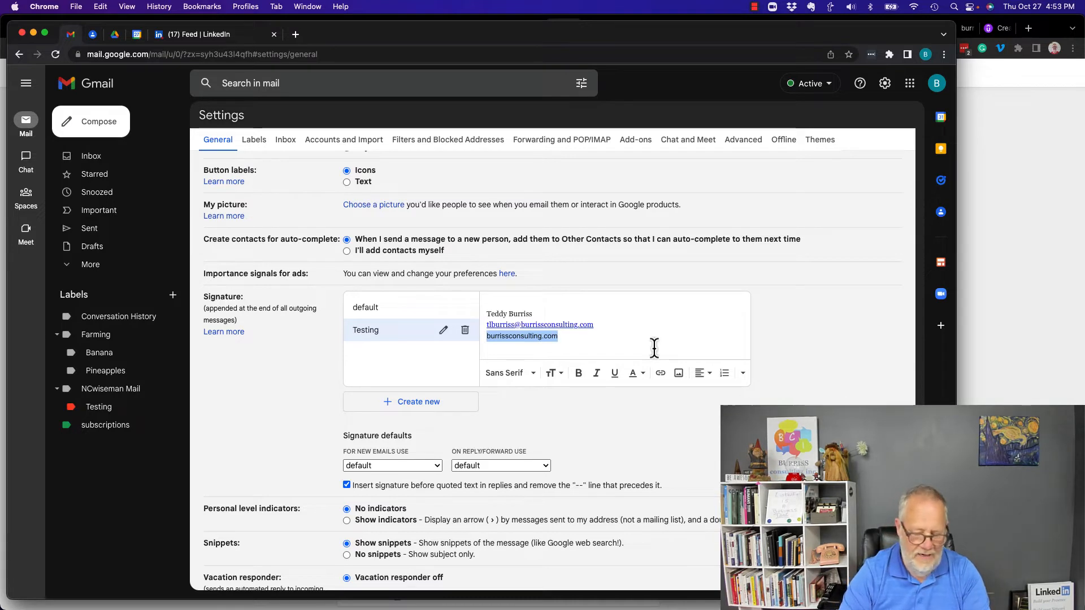
pyautogui.press('Down')
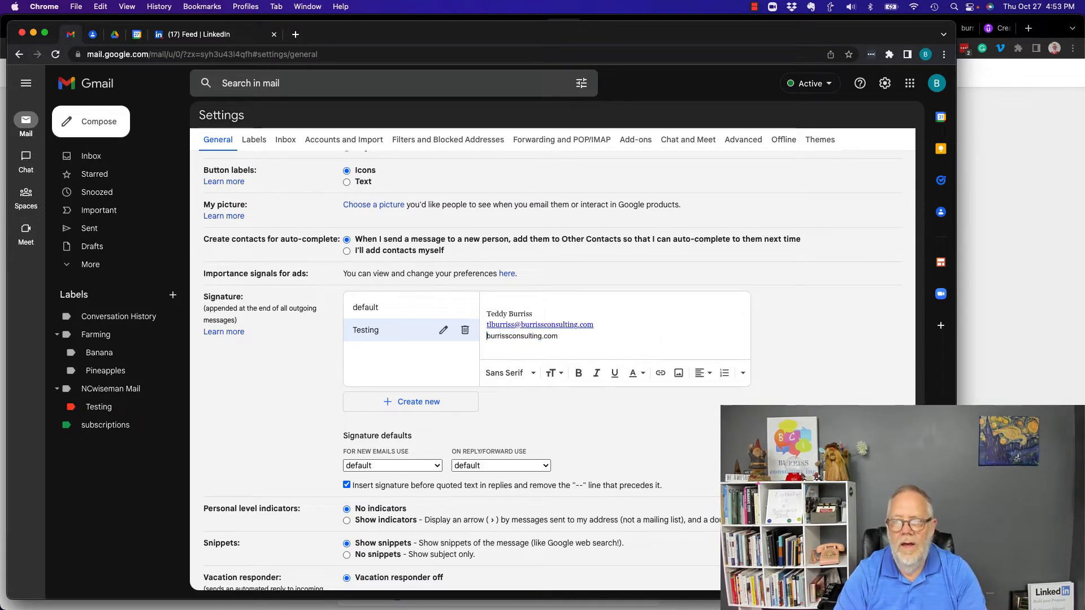
pyautogui.hotkey('shift', 'Right')
pyautogui.hotkey('shift', 'Right')
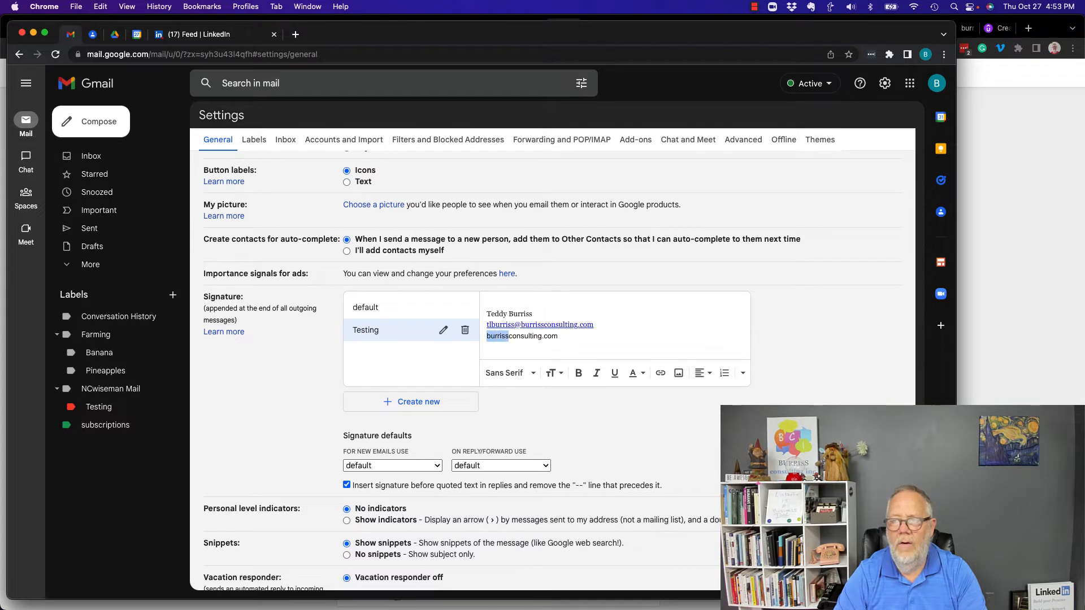
pyautogui.hotkey('shift', 'Right')
pyautogui.hotkey('shift', 'Right')
pyautogui.hotkey('shift', 'Right')
pyautogui.hotkey('shift', 'Right')
pyautogui.hotkey('shift', 'Right')
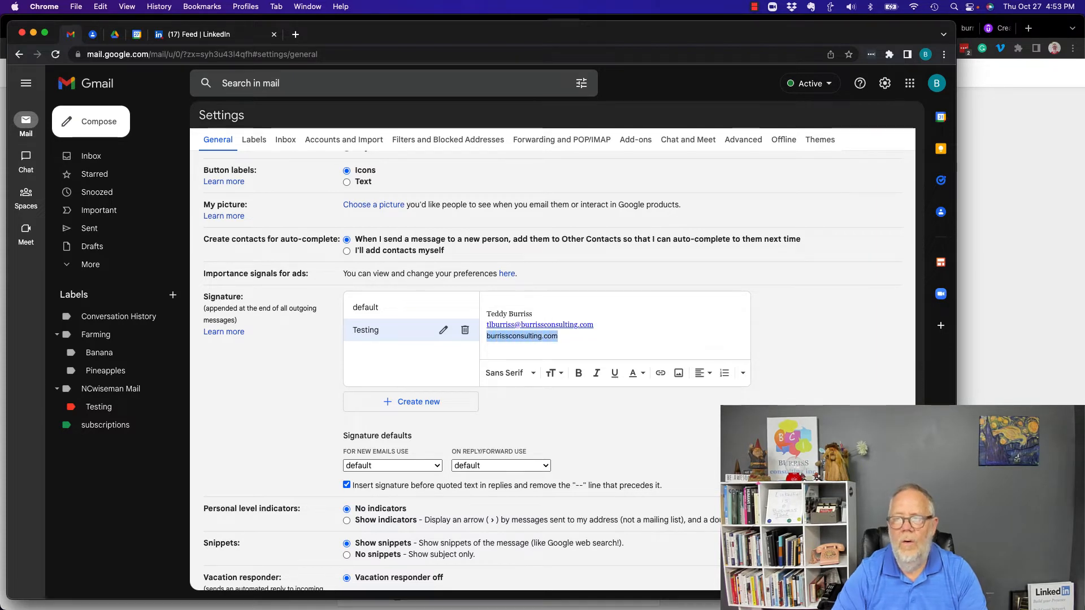
pyautogui.click(653, 347)
pyautogui.doubleClick(509, 337)
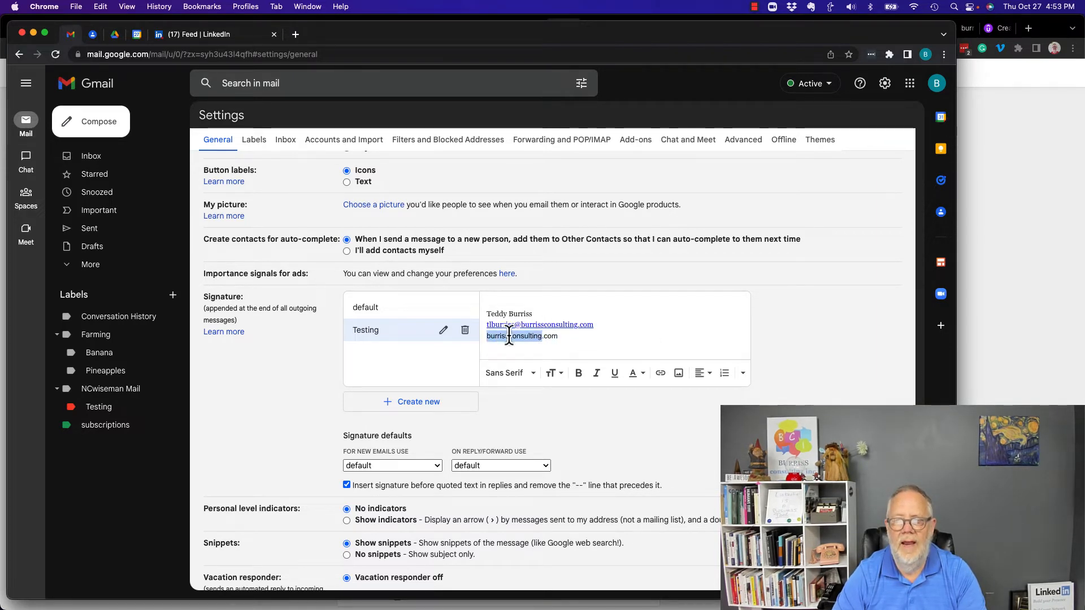
pyautogui.hotkey('shift', 'End')
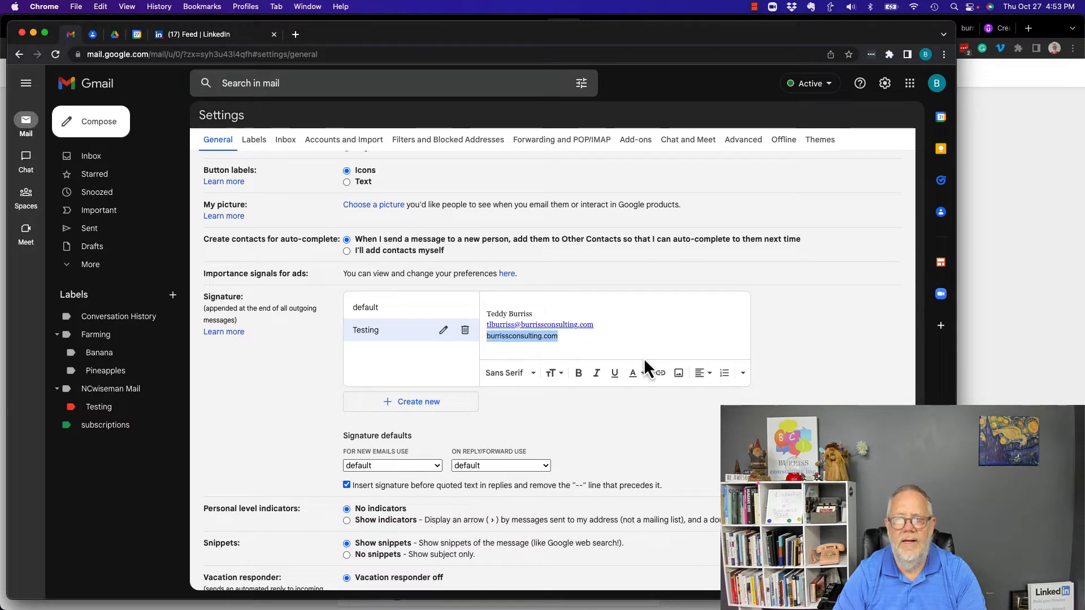
pyautogui.click(660, 378)
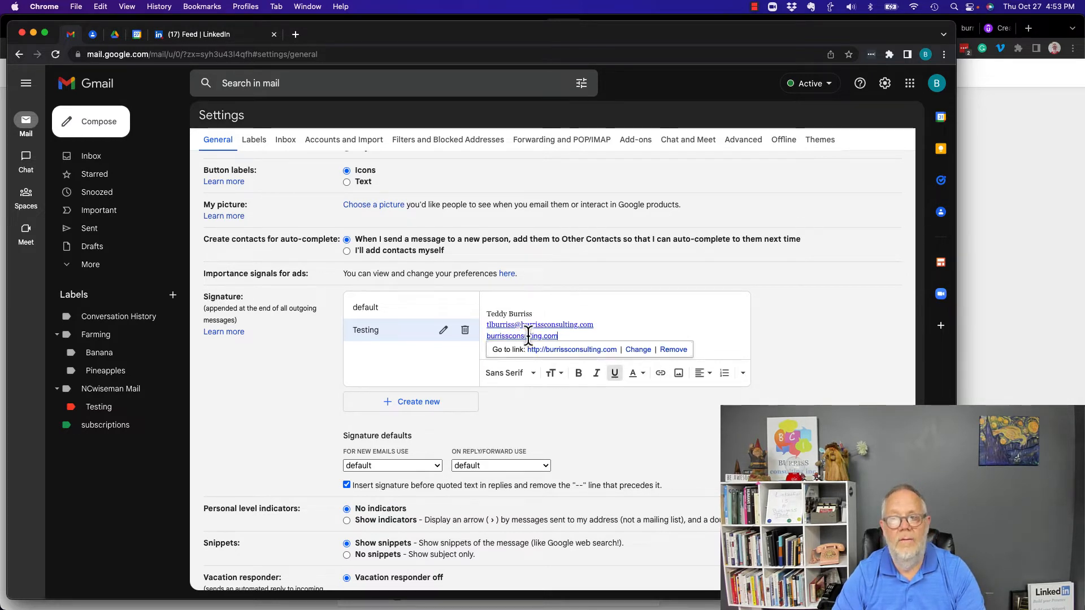
pyautogui.click(638, 350)
pyautogui.click(427, 331)
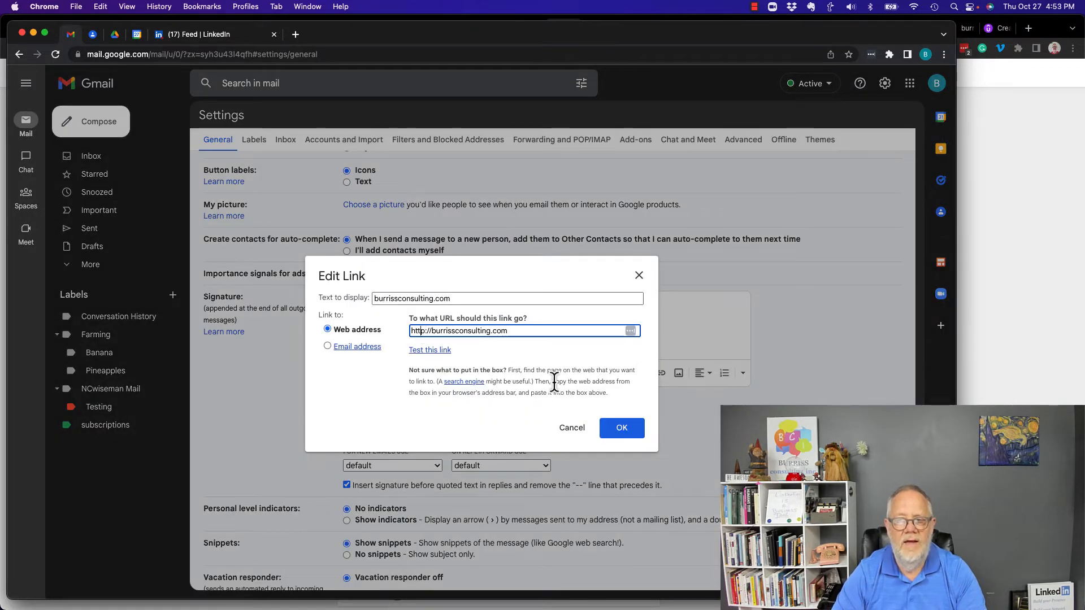
pyautogui.press('BackSpace')
pyautogui.write('s')
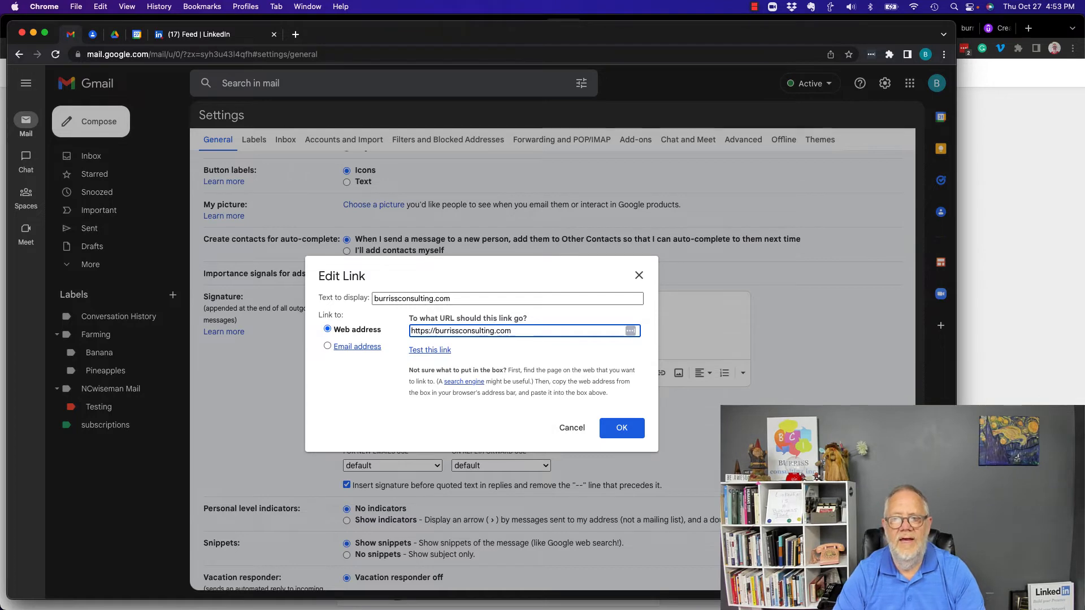
pyautogui.click(623, 431)
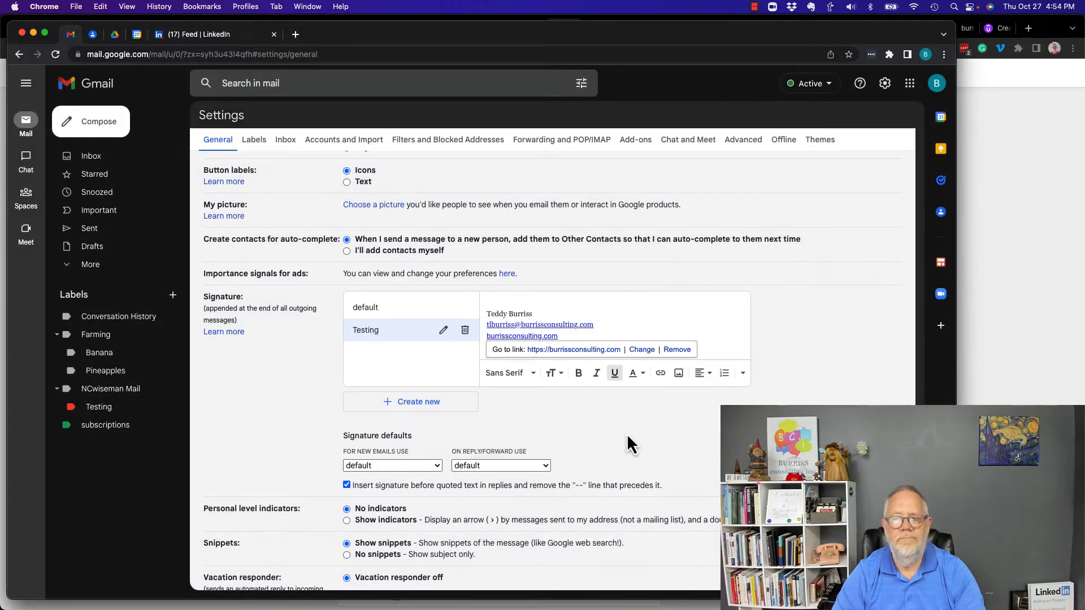
pyautogui.click(586, 350)
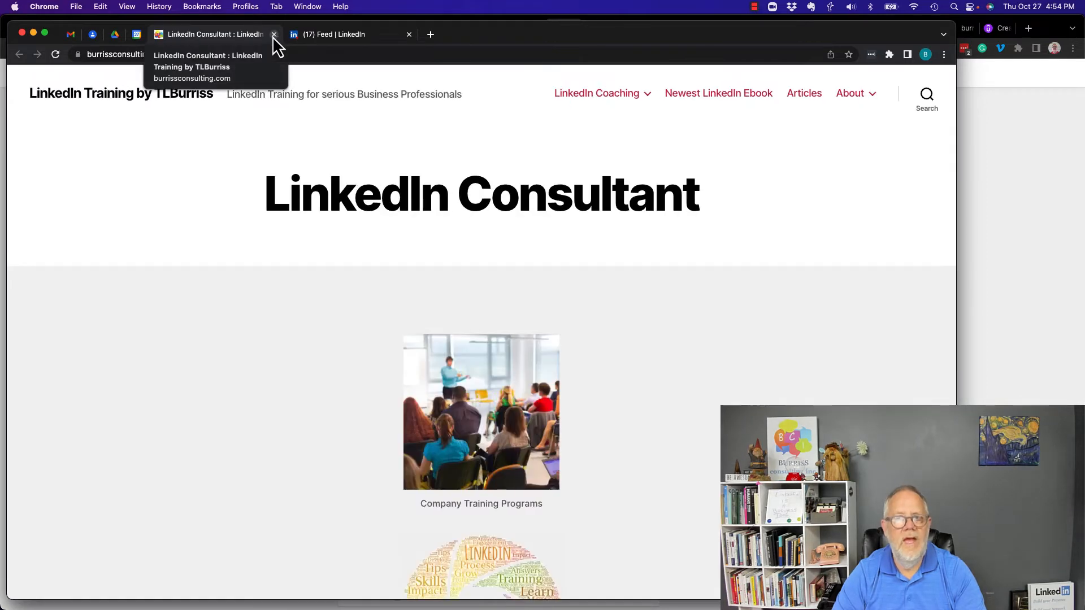
pyautogui.click(274, 35)
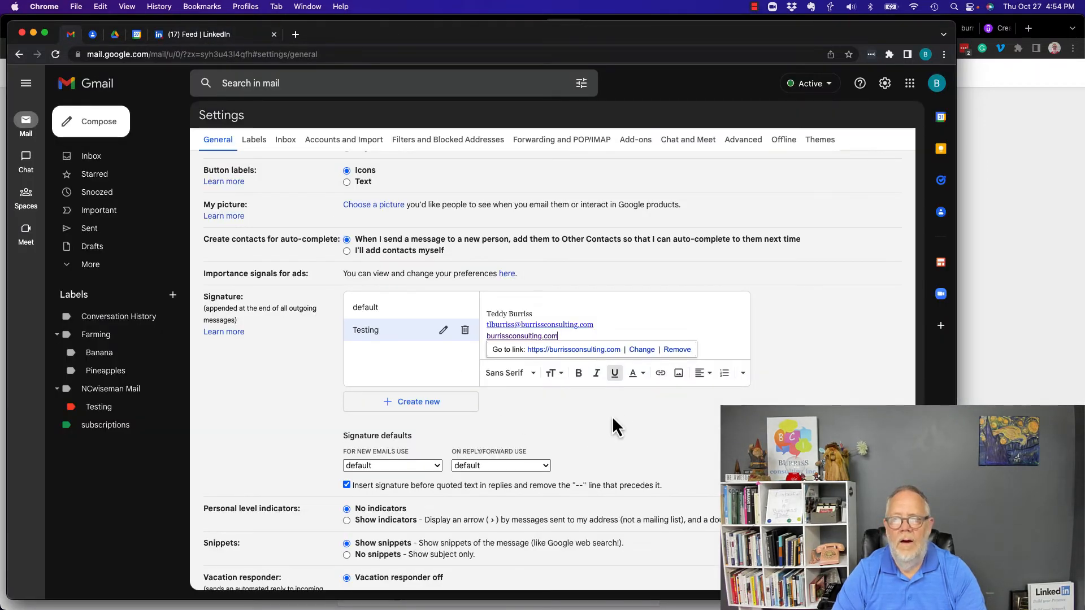
pyautogui.click(618, 319)
pyautogui.click(573, 340)
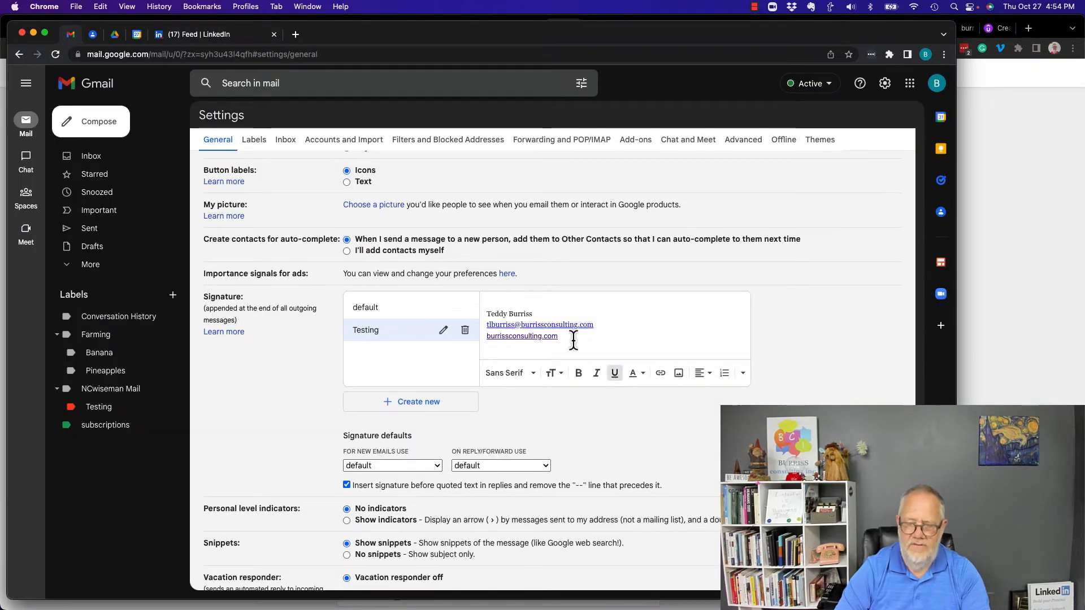
pyautogui.press('Return')
pyautogui.press('Return')
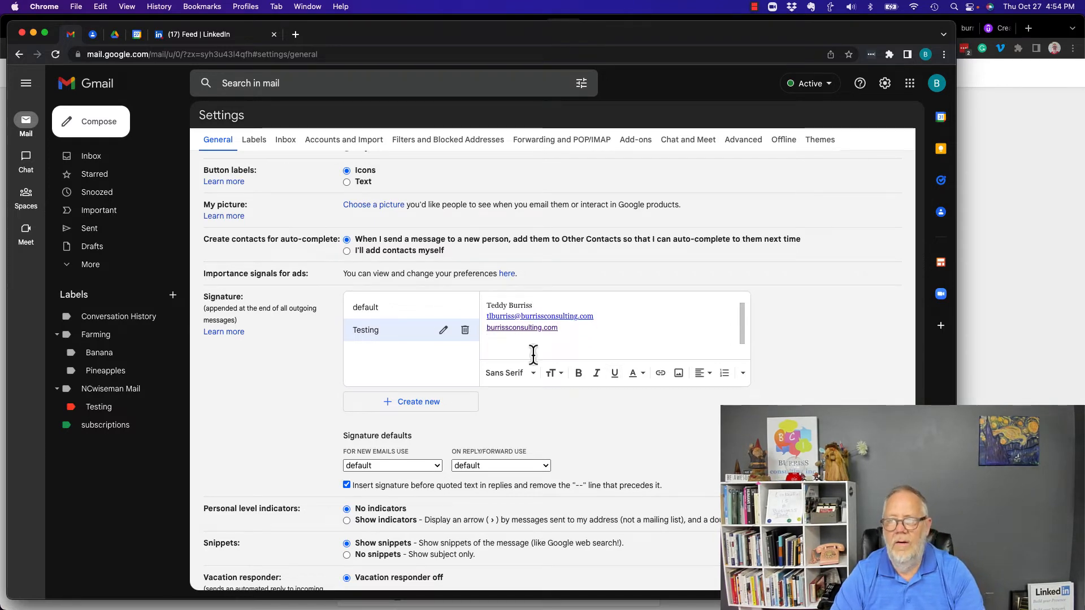
# Step: Insert the BCI logo from Drive into the signature and shrink it to small size
pyautogui.click(679, 371)
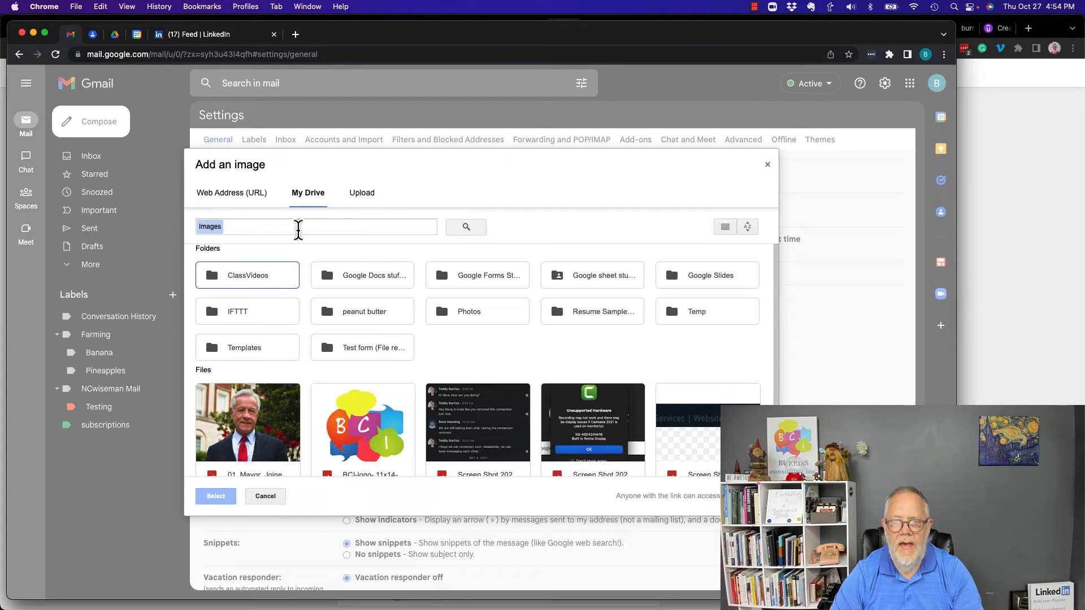
pyautogui.doubleClick(353, 434)
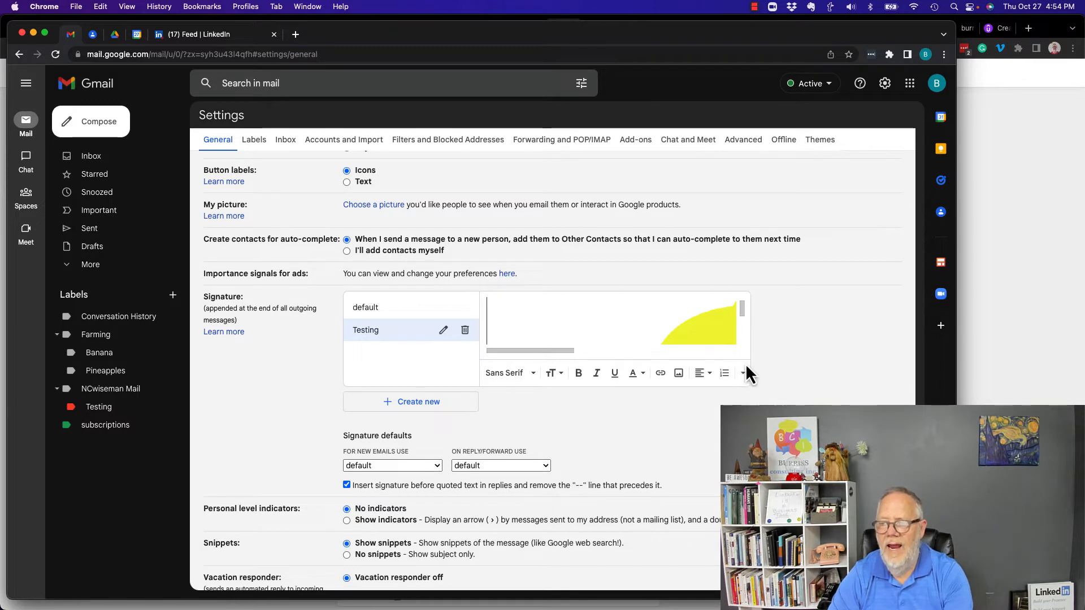
pyautogui.click(614, 317)
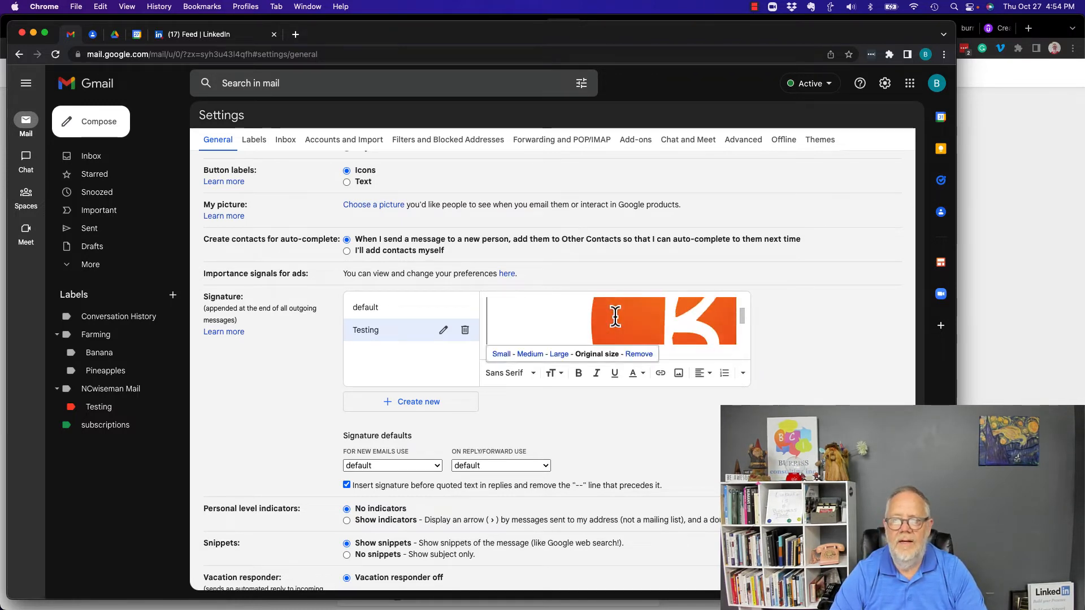
pyautogui.click(500, 354)
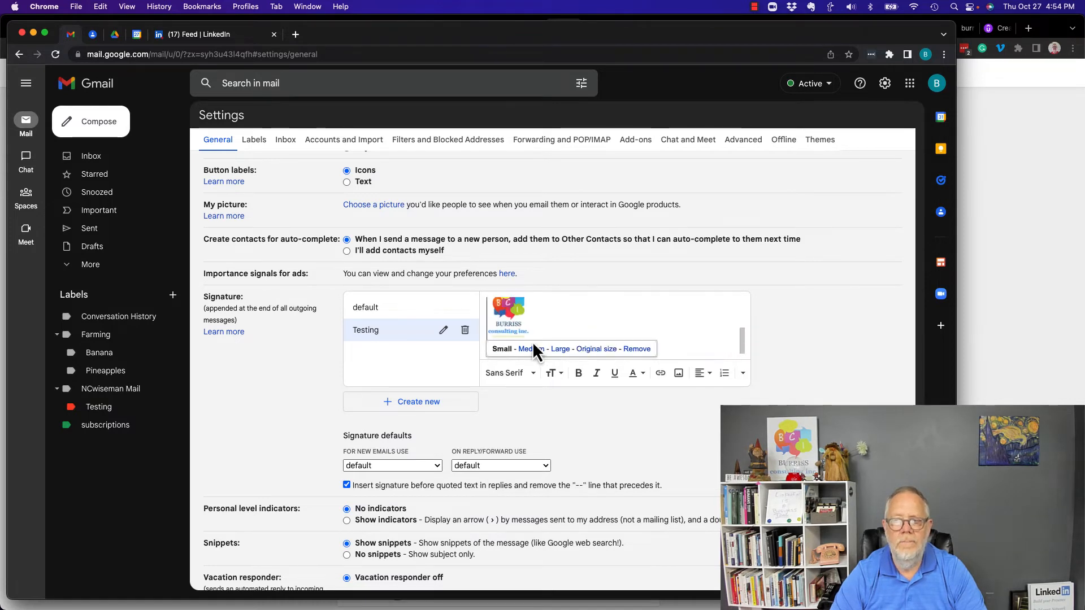
pyautogui.click(579, 322)
pyautogui.scroll(2, 579, 322)
pyautogui.scroll(-1, 578, 322)
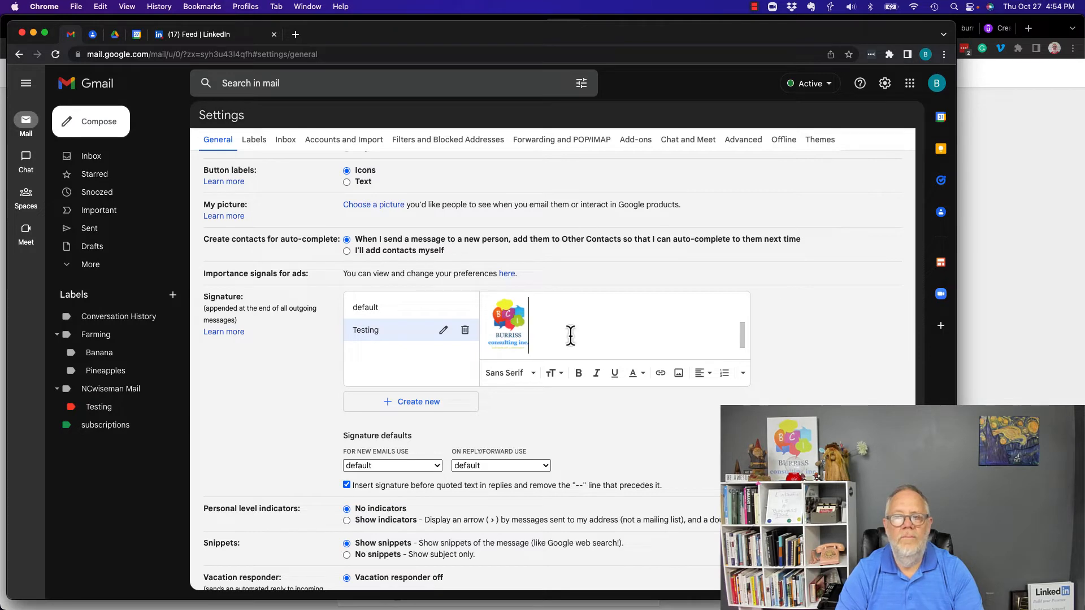
pyautogui.hotkey('shift', 'Left')
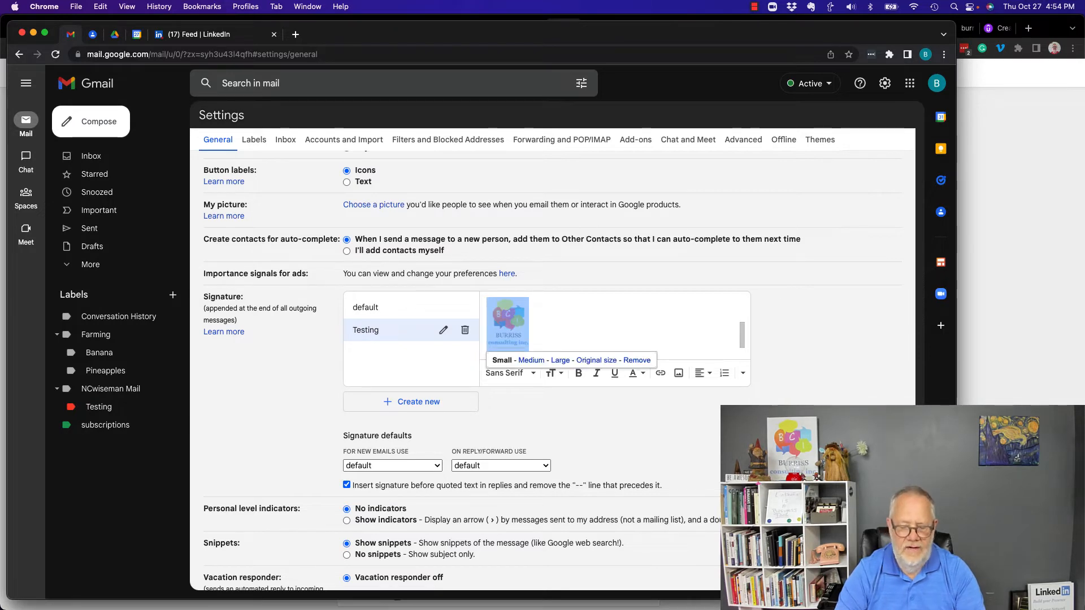
pyautogui.click(659, 374)
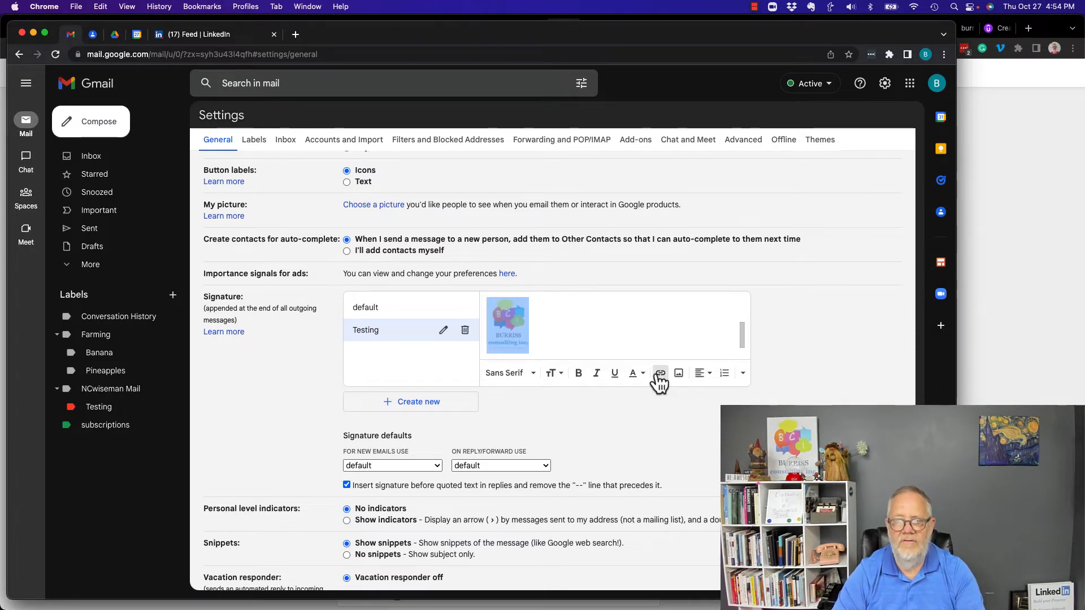
pyautogui.write('http://www.burrissconsulting.com')
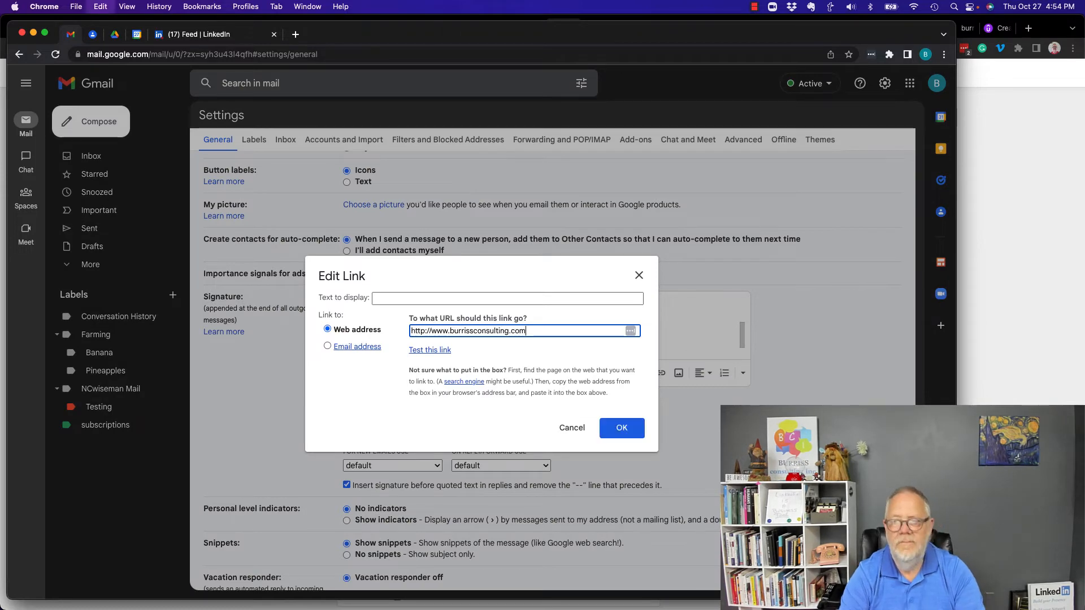
pyautogui.click(621, 428)
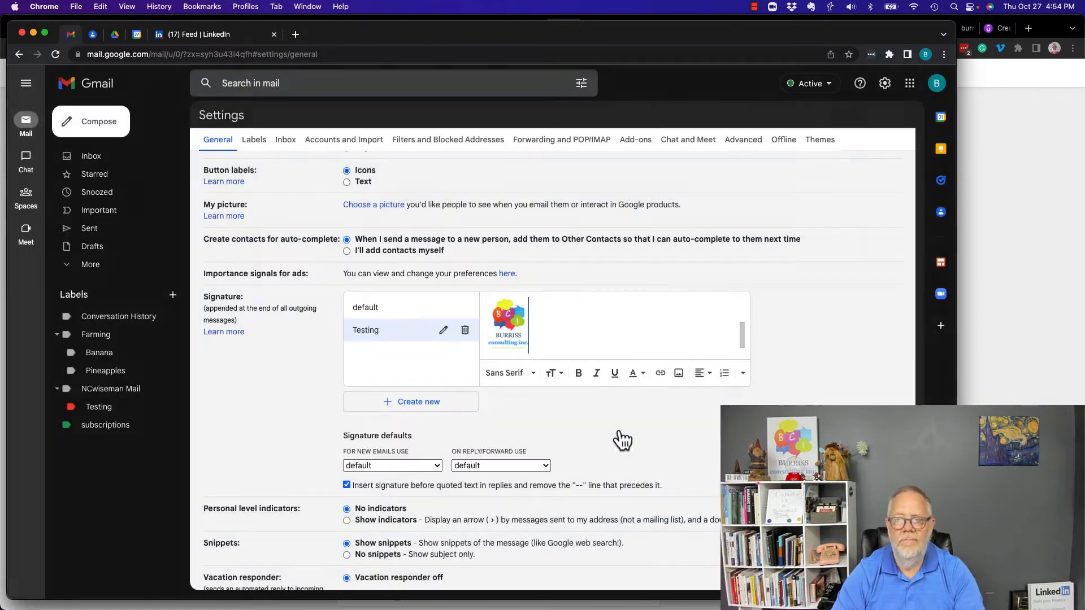
pyautogui.click(509, 331)
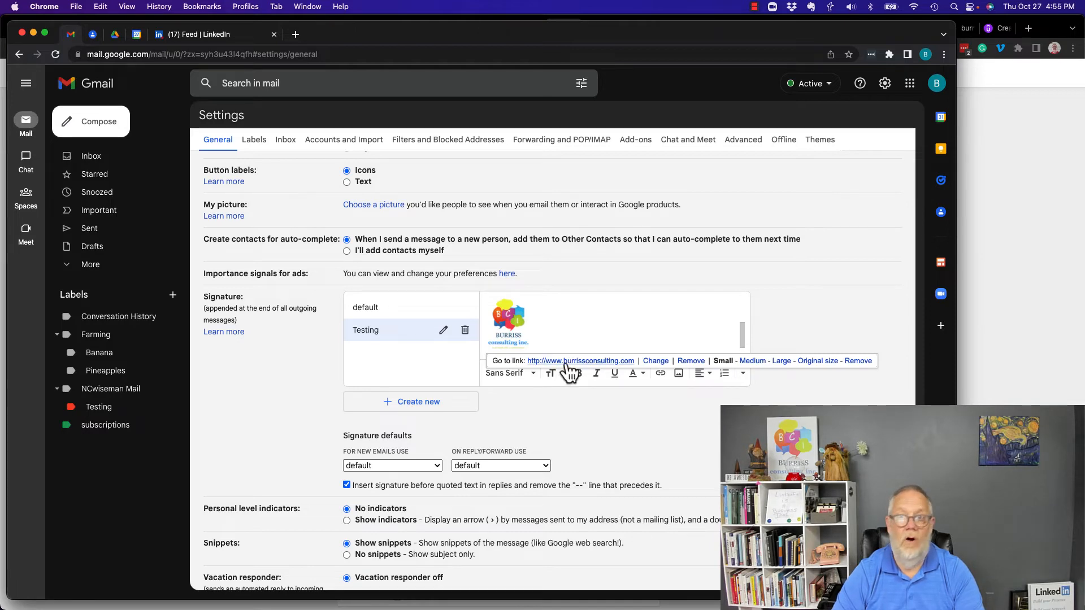
pyautogui.click(566, 361)
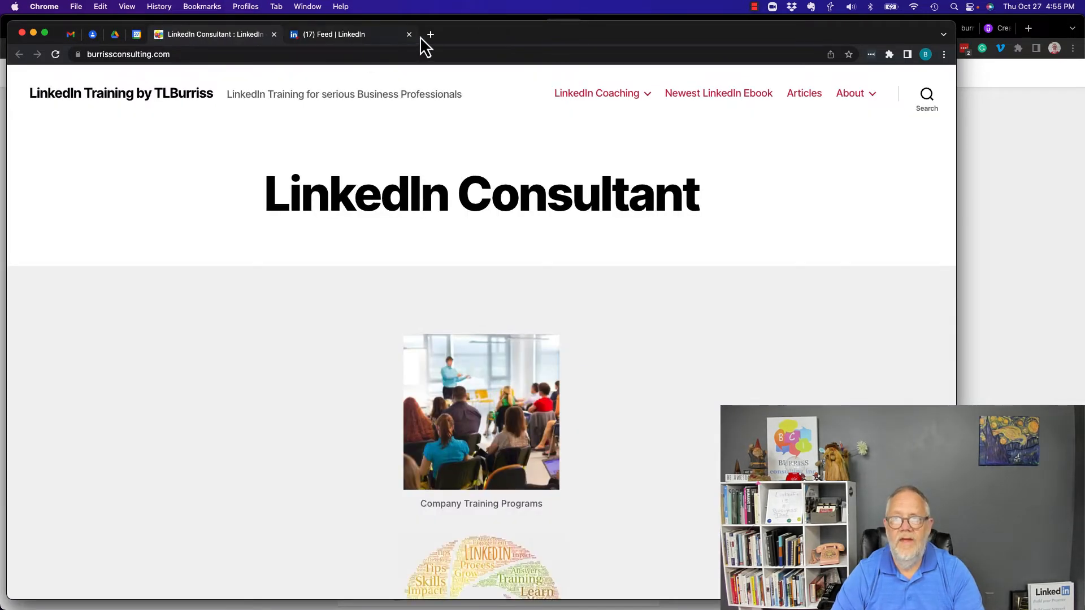
# Step: Below the logo, type 'Call me for these takss' and tasks Dust bunny collecting, Beer tasting, Cigar tasting, Laughing toe
pyautogui.click(274, 34)
pyautogui.click(553, 327)
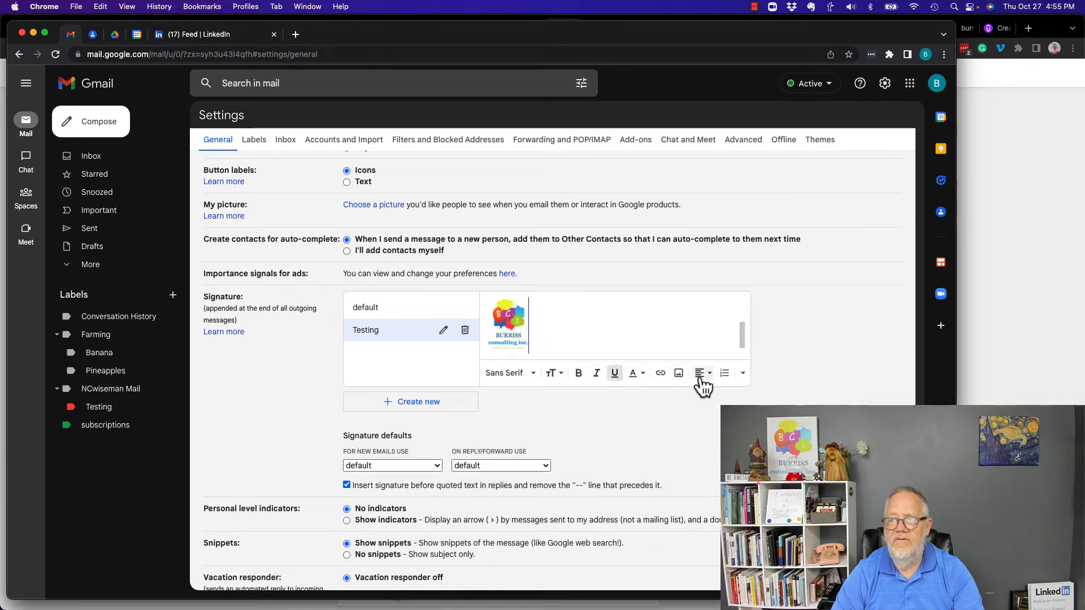
pyautogui.press('Return')
pyautogui.write('Ca')
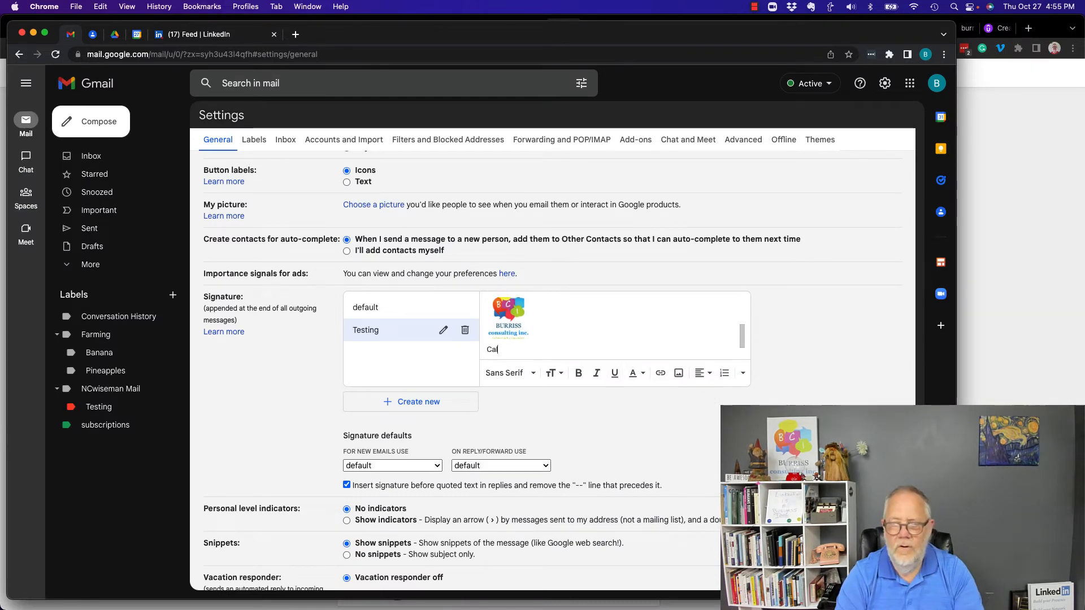
pyautogui.write('ll me for these takss')
pyautogui.press('Return')
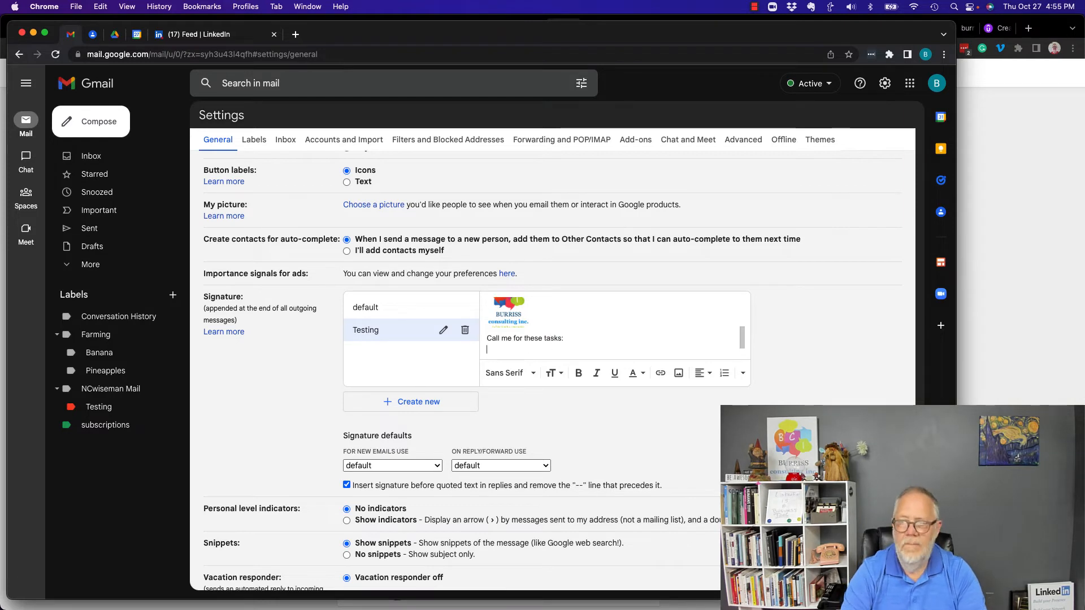
pyautogui.write('Dust bunny collecting')
pyautogui.press('Return')
pyautogui.write('Beer tasting')
pyautogui.press('Return')
pyautogui.write('Cigar tasting')
pyautogui.press('Return')
pyautogui.write('Laughing toe')
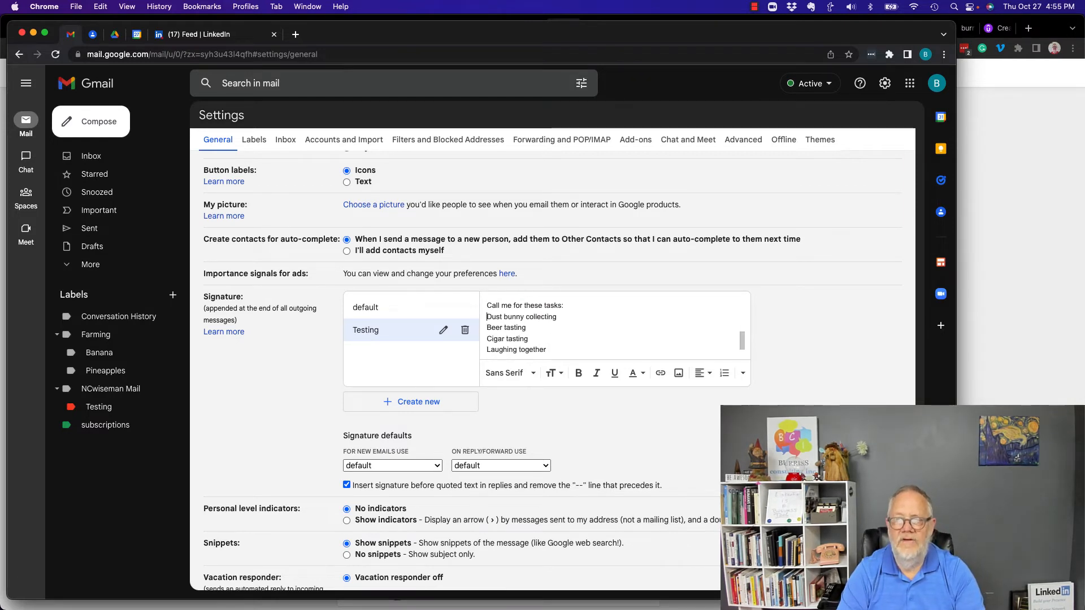
# Step: Format the four task lines as a bulleted list
pyautogui.hotkey('shift', 'Down')
pyautogui.hotkey('shift', 'Down')
pyautogui.hotkey('shift', 'Down')
pyautogui.hotkey('shift', 'Down')
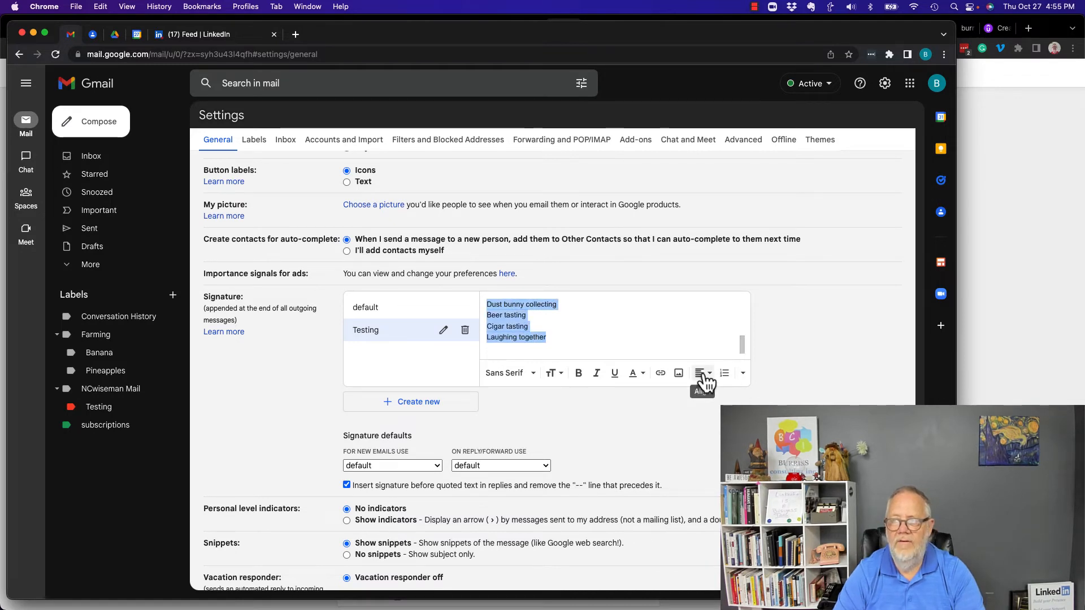
pyautogui.click(743, 373)
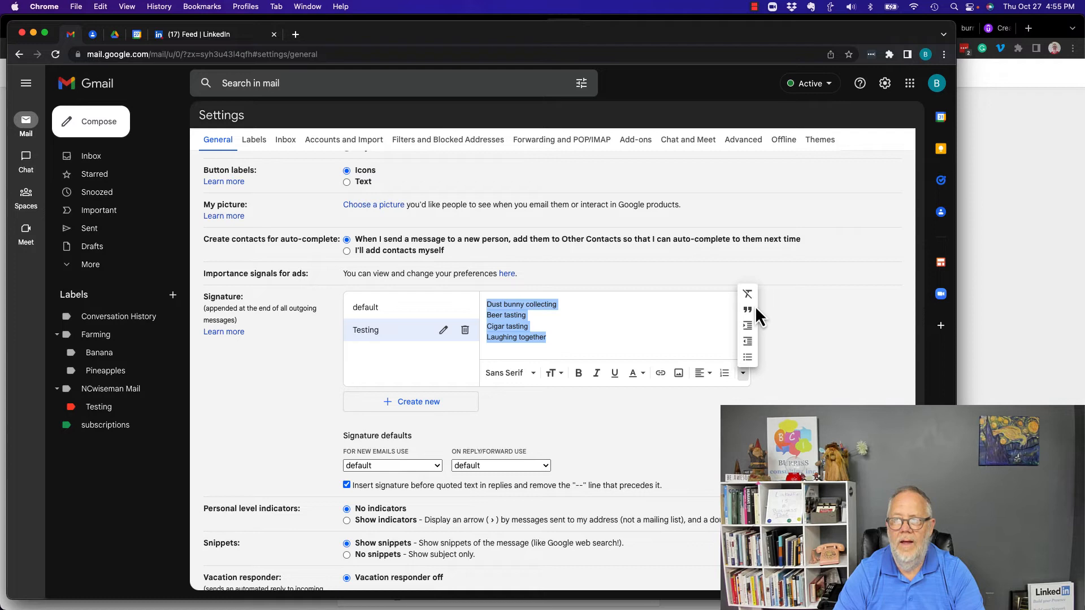
pyautogui.click(747, 358)
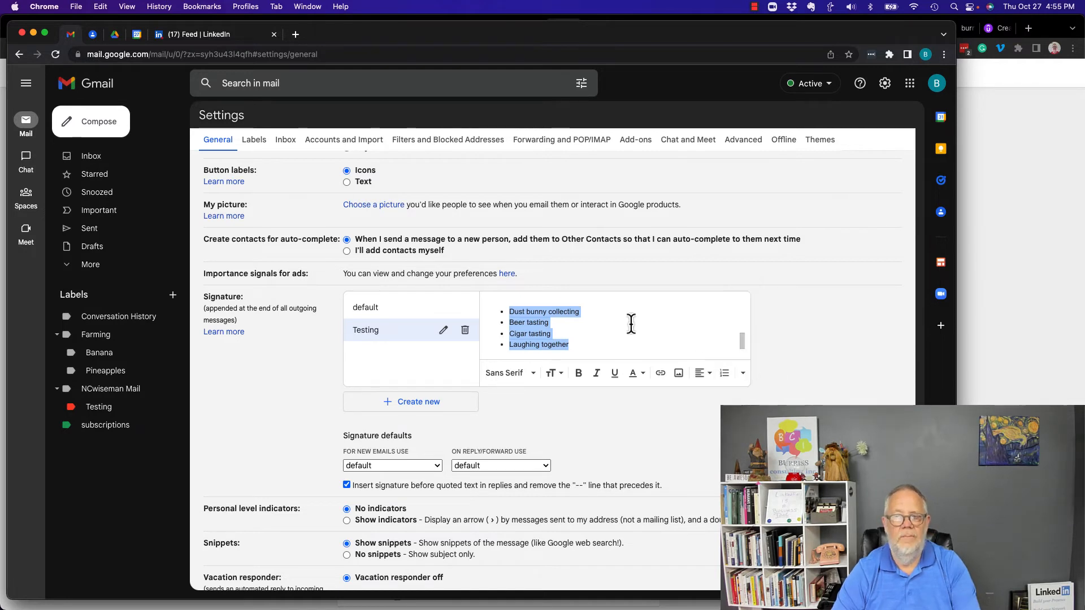
# Step: Choose Testing under 'For new emails use' and save the changes
pyautogui.scroll(-1, 631, 324)
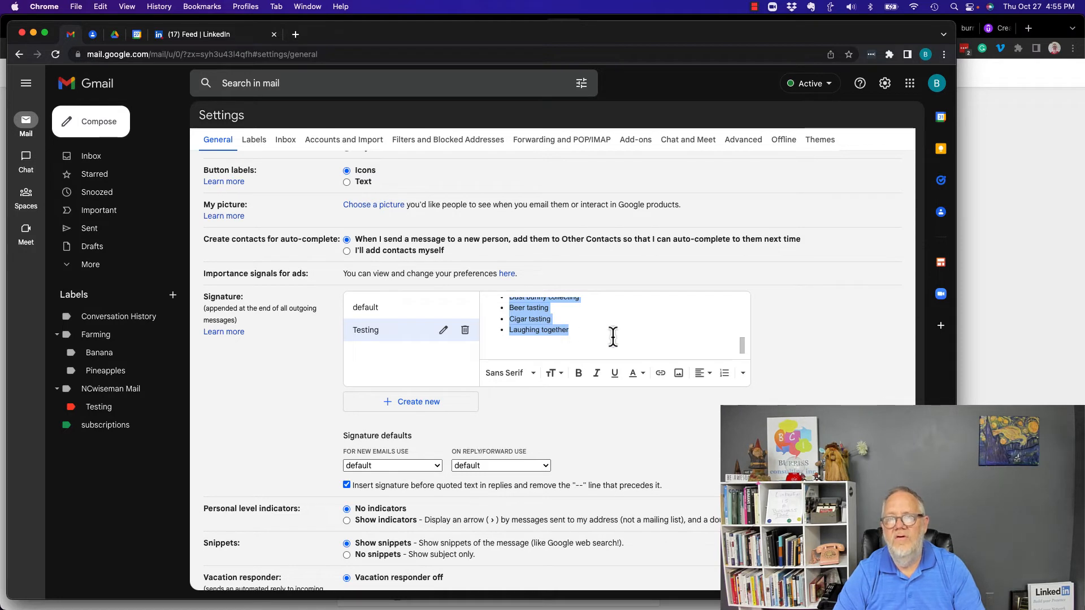
pyautogui.scroll(10, 610, 328)
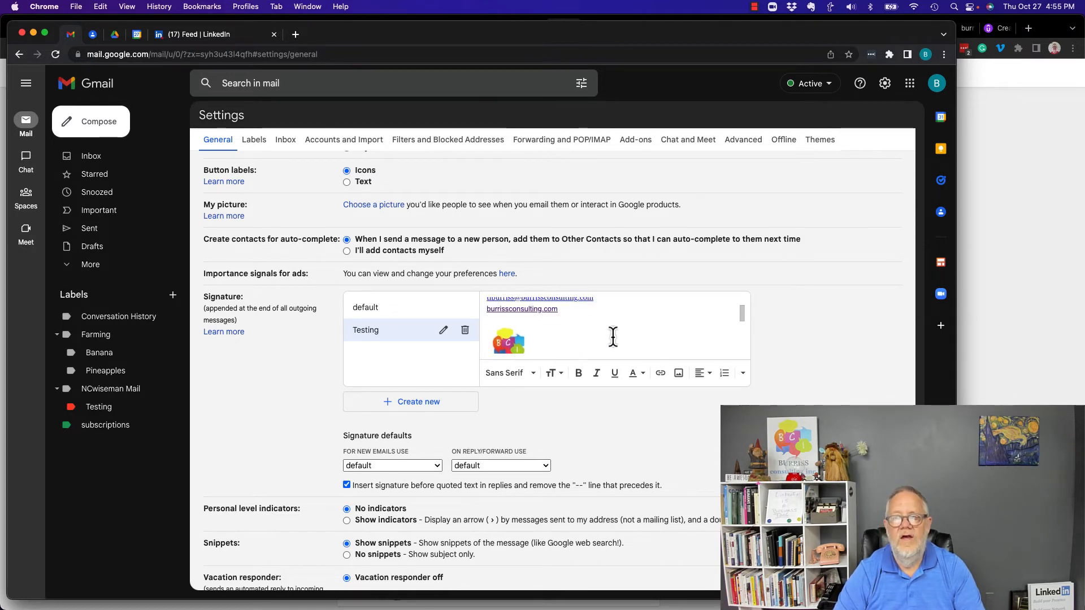
pyautogui.scroll(-10, 604, 316)
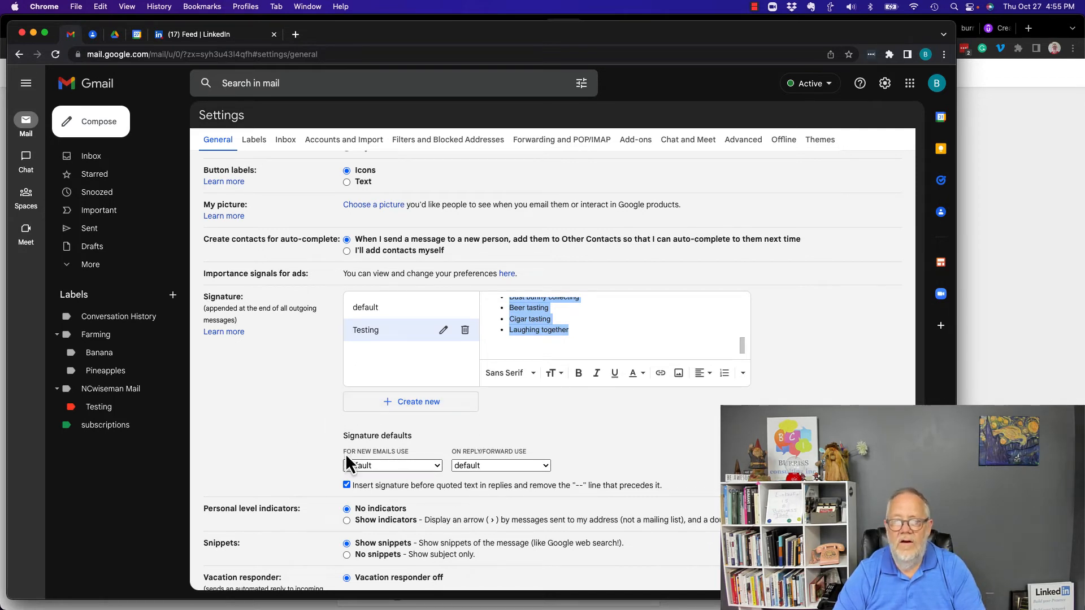
pyautogui.moveTo(357, 451); pyautogui.dragTo(395, 450)
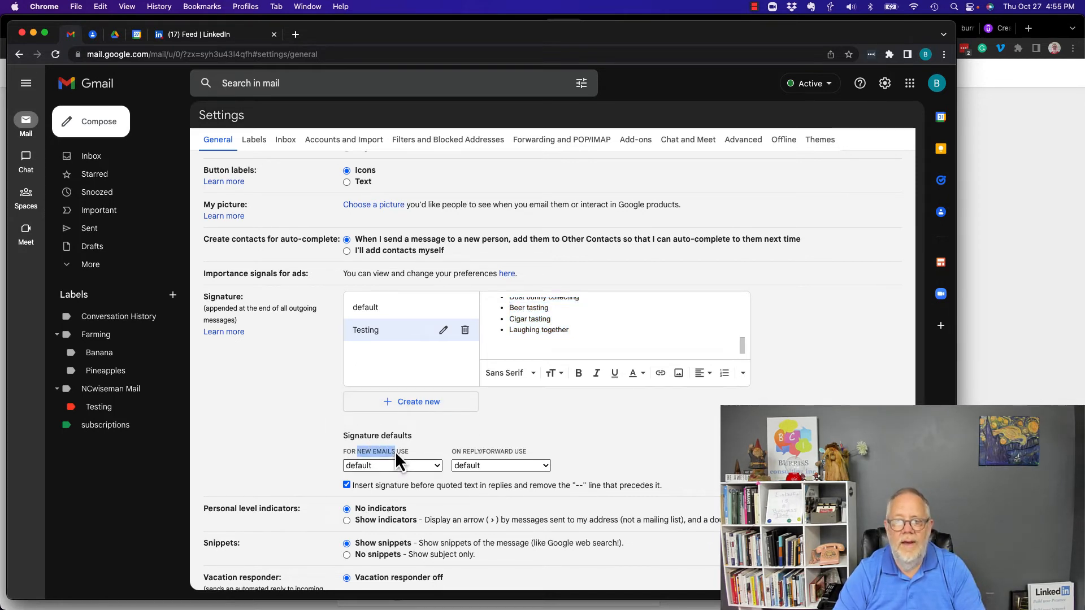
pyautogui.click(365, 469)
pyautogui.click(365, 479)
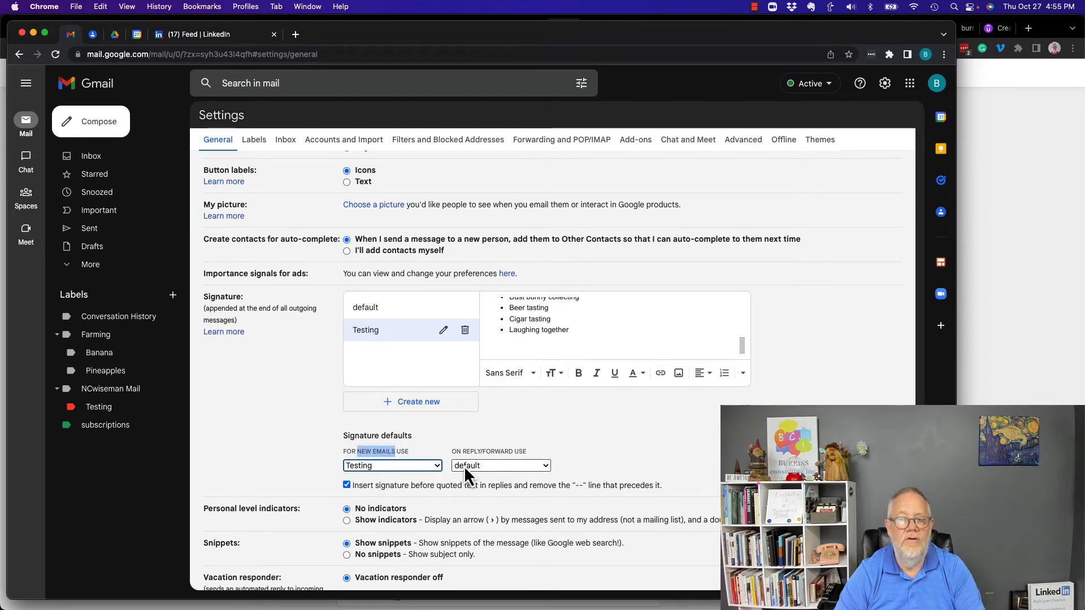
pyautogui.scroll(-5, 452, 458)
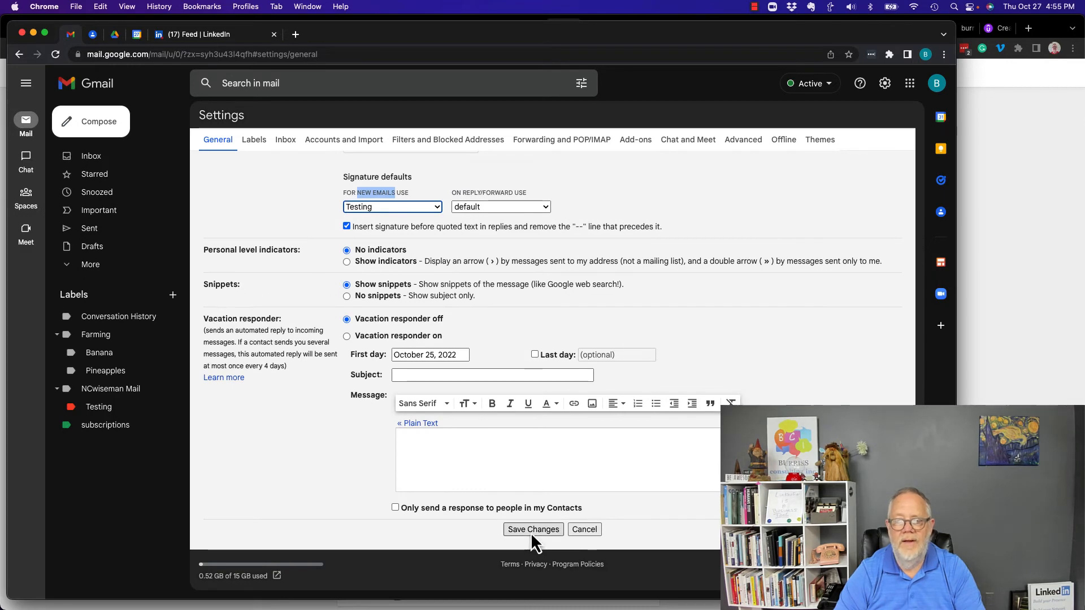
pyautogui.click(522, 535)
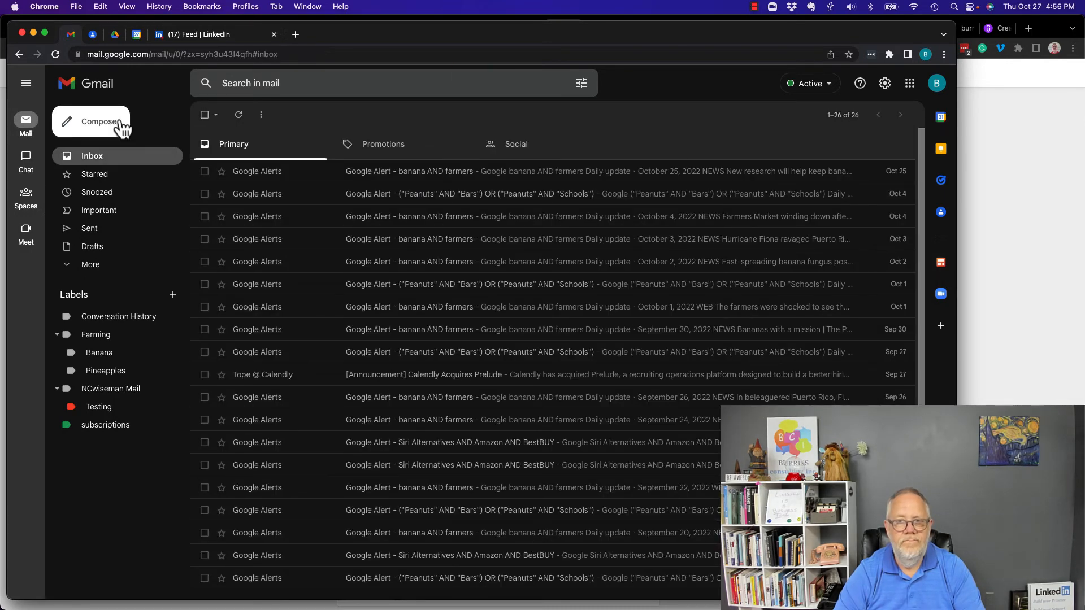
pyautogui.click(100, 122)
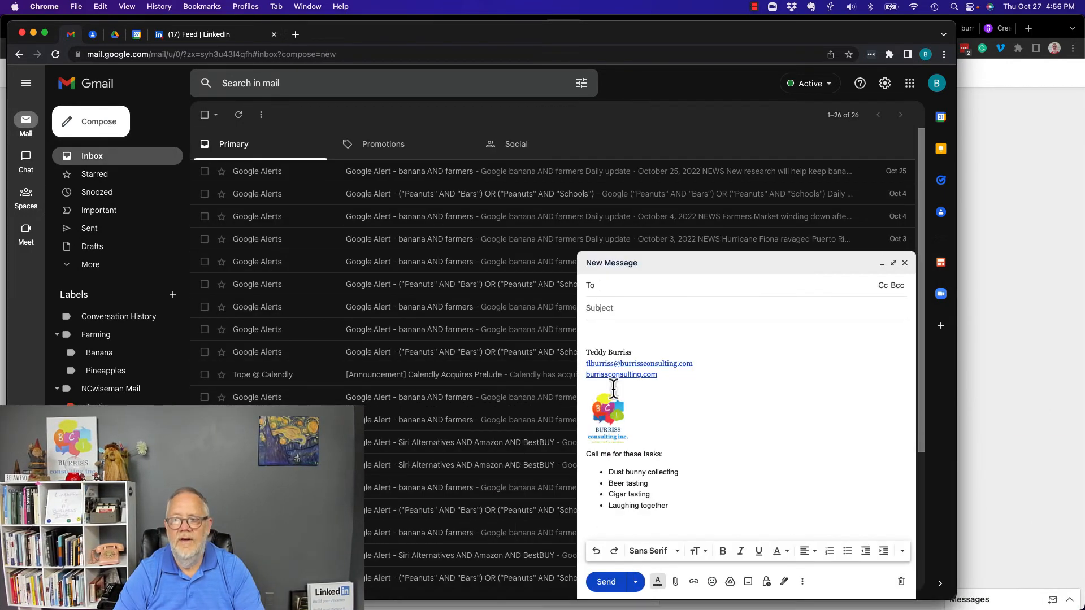
pyautogui.moveTo(597, 339); pyautogui.dragTo(710, 375)
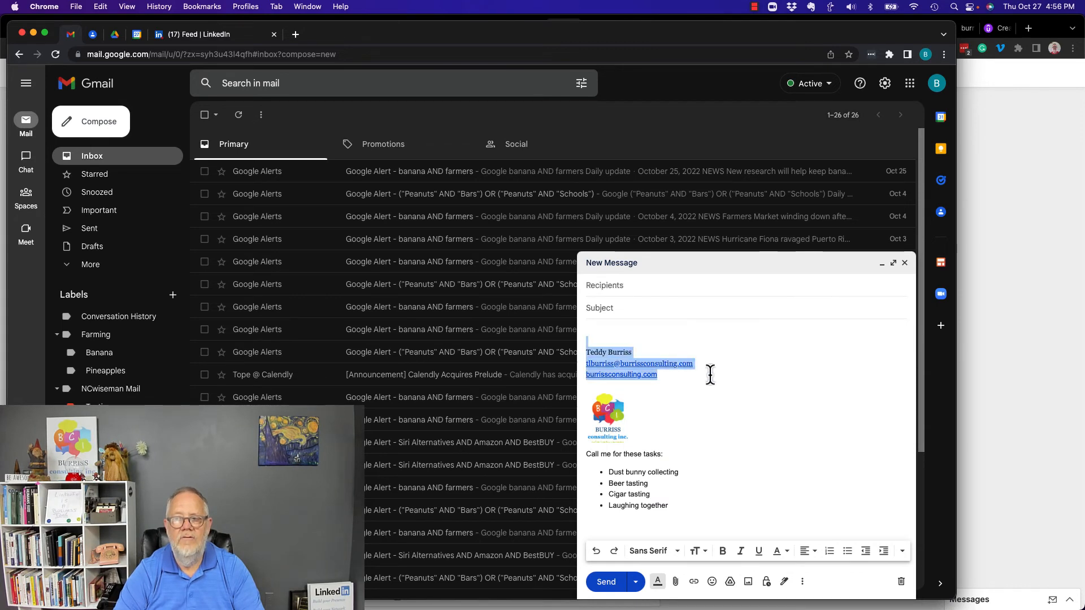
pyautogui.click(604, 430)
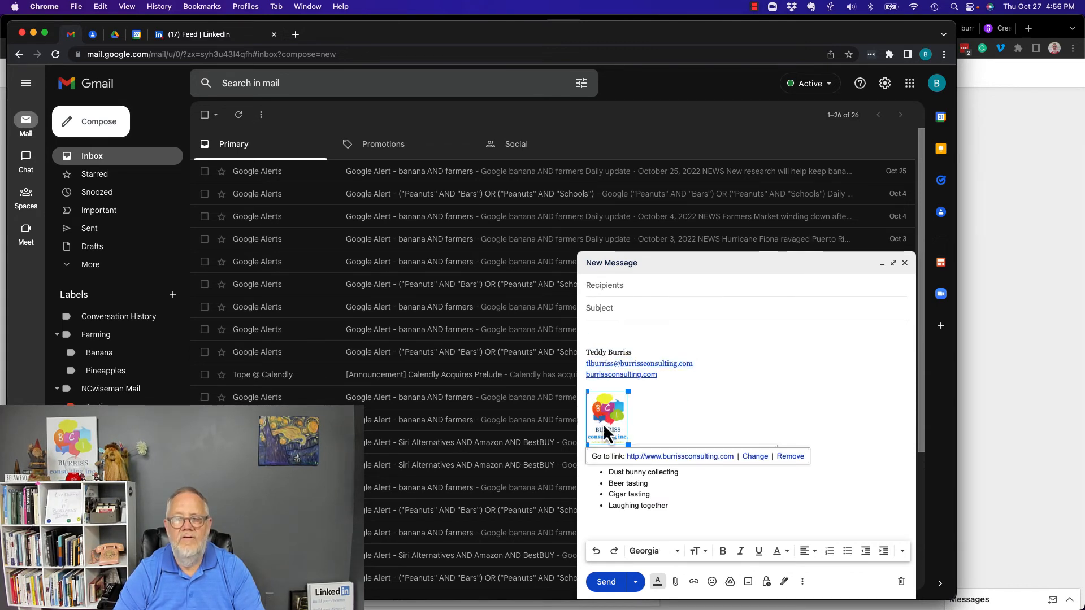
pyautogui.click(688, 416)
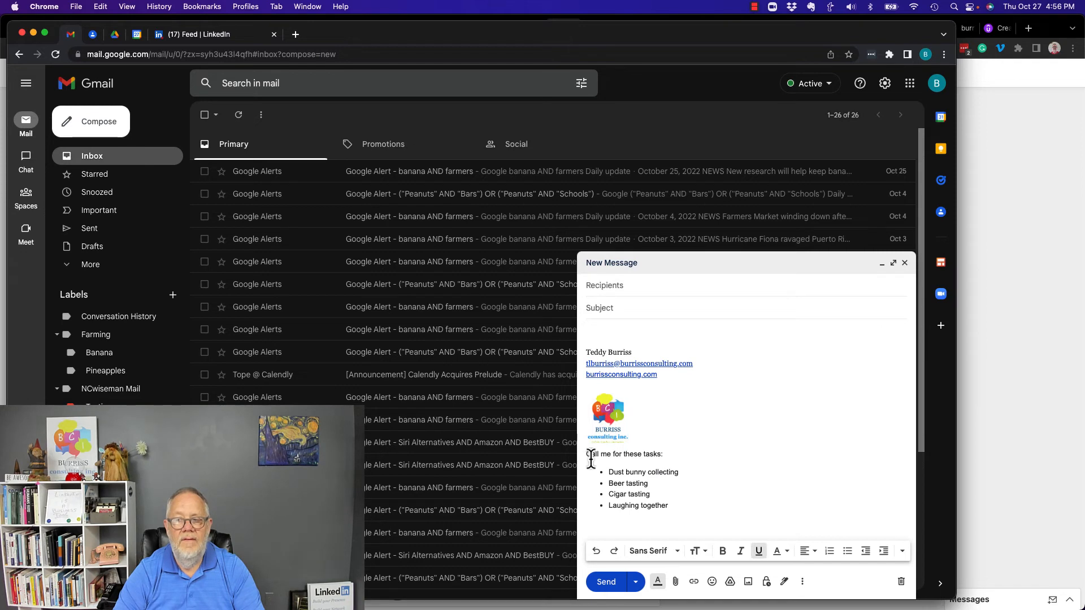
pyautogui.moveTo(590, 453); pyautogui.dragTo(690, 521)
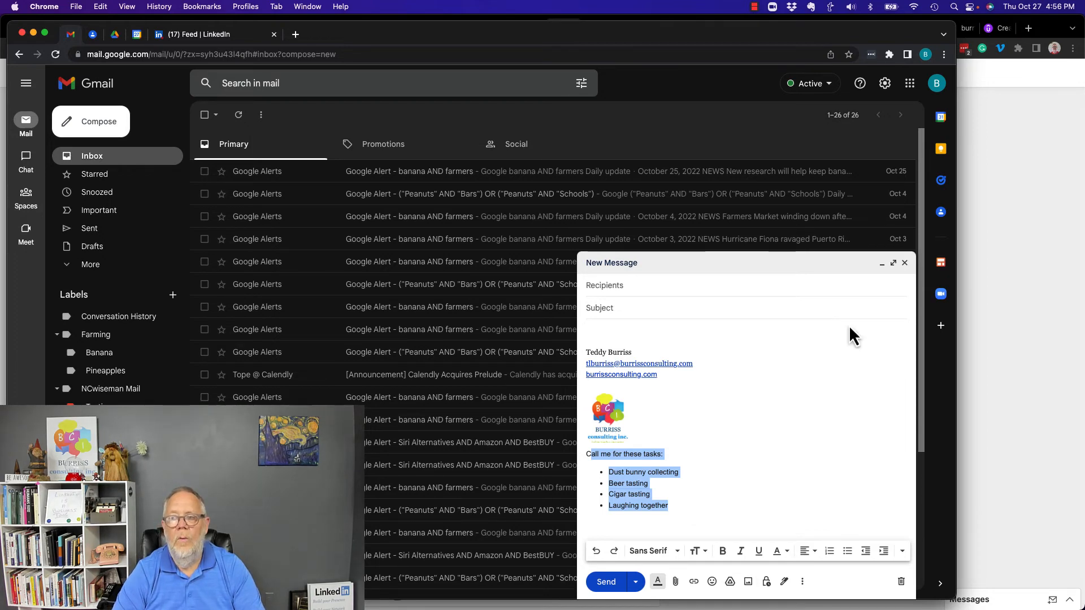
pyautogui.click(900, 581)
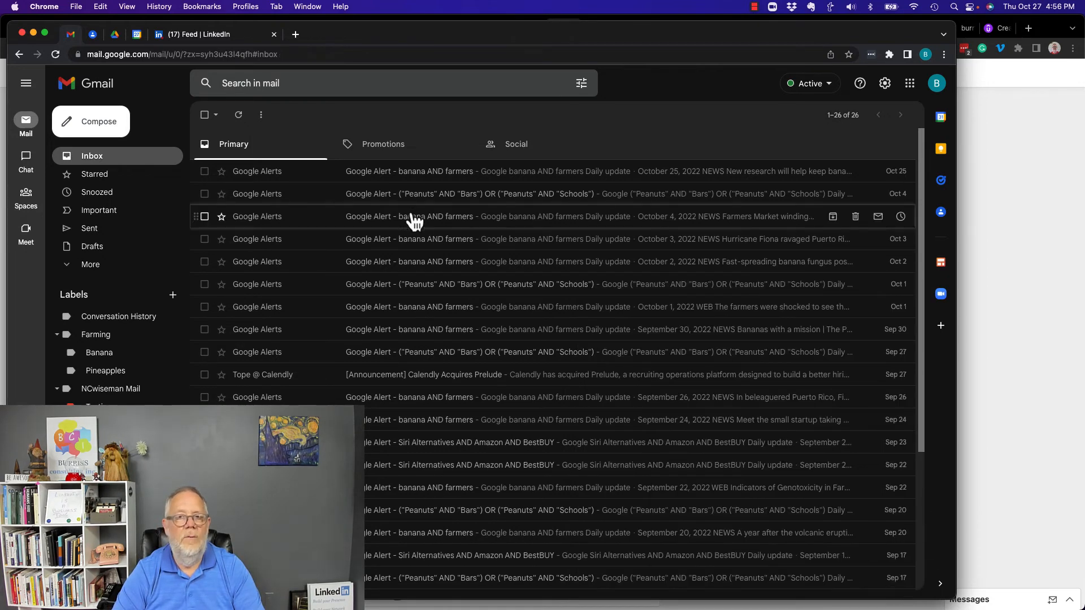
# Step: Reopen all settings and scroll to the Signature section to confirm Testing is the new-email default
pyautogui.click(885, 83)
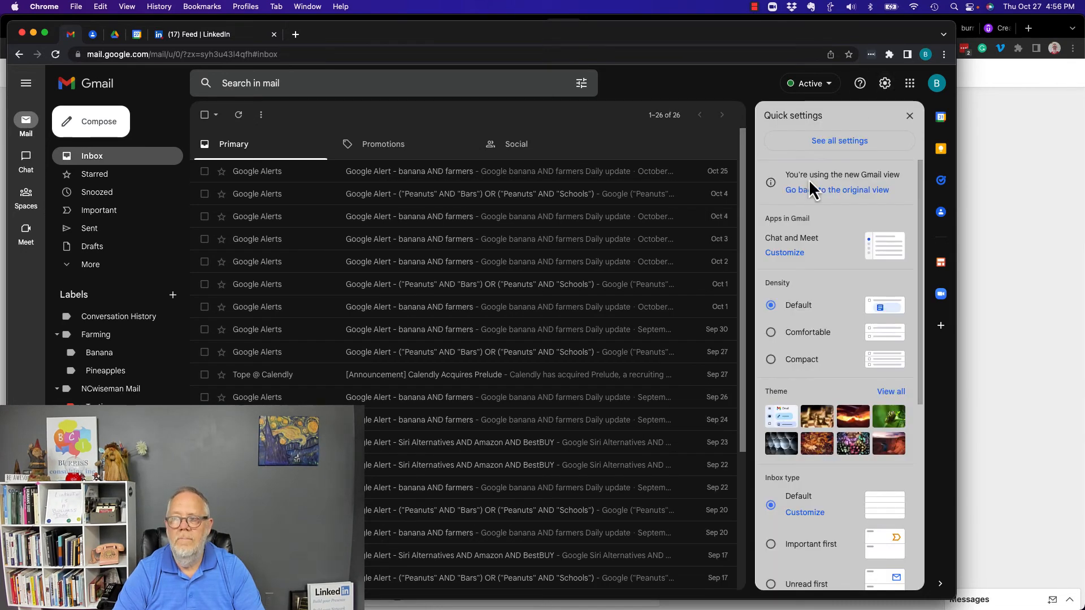
pyautogui.click(839, 142)
pyautogui.scroll(-10, 351, 368)
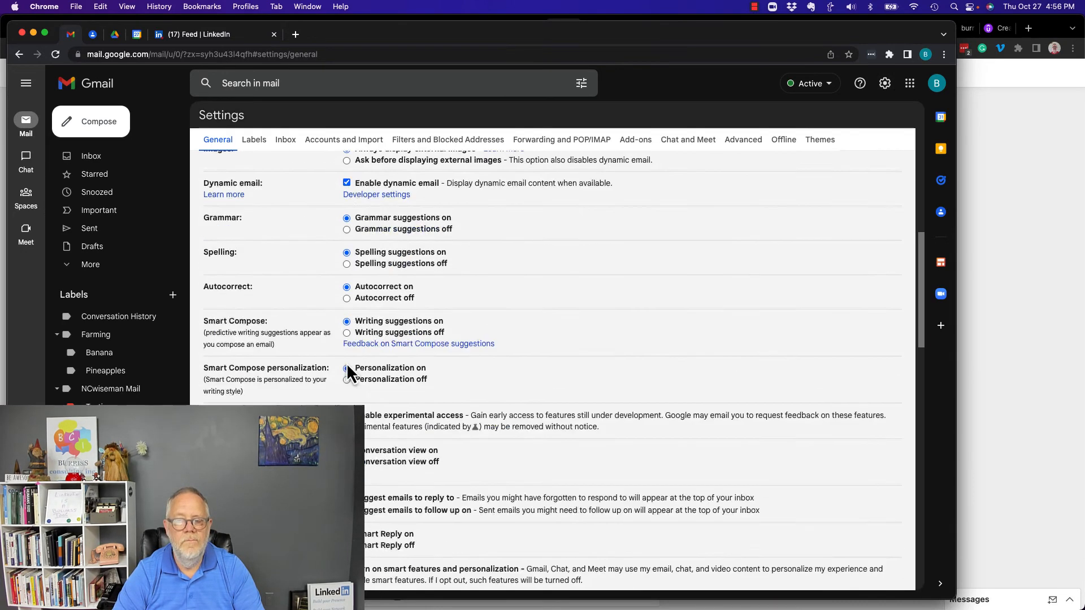
pyautogui.scroll(-10, 350, 374)
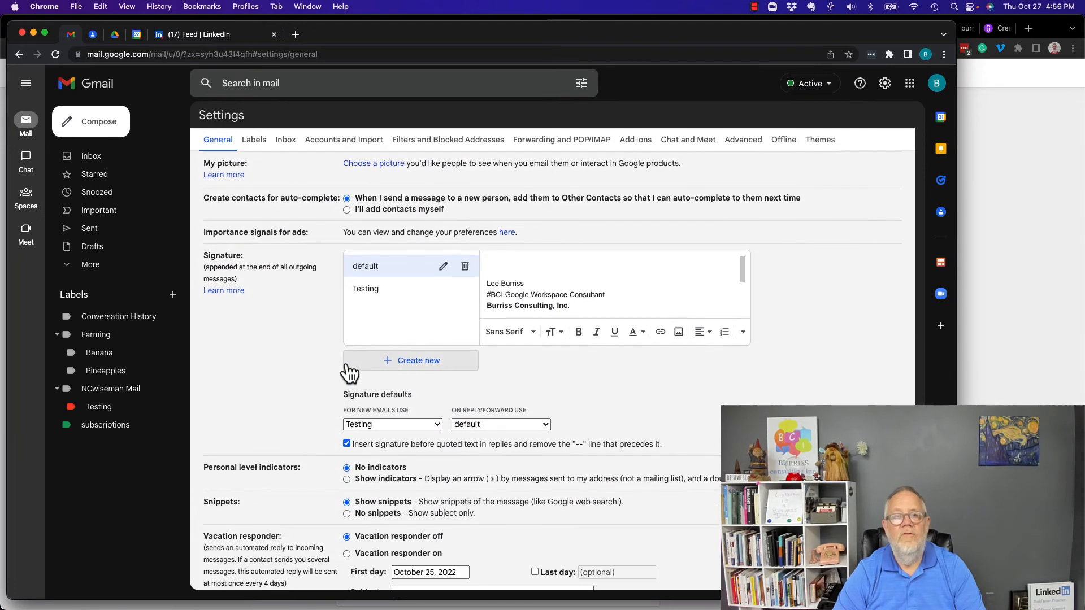